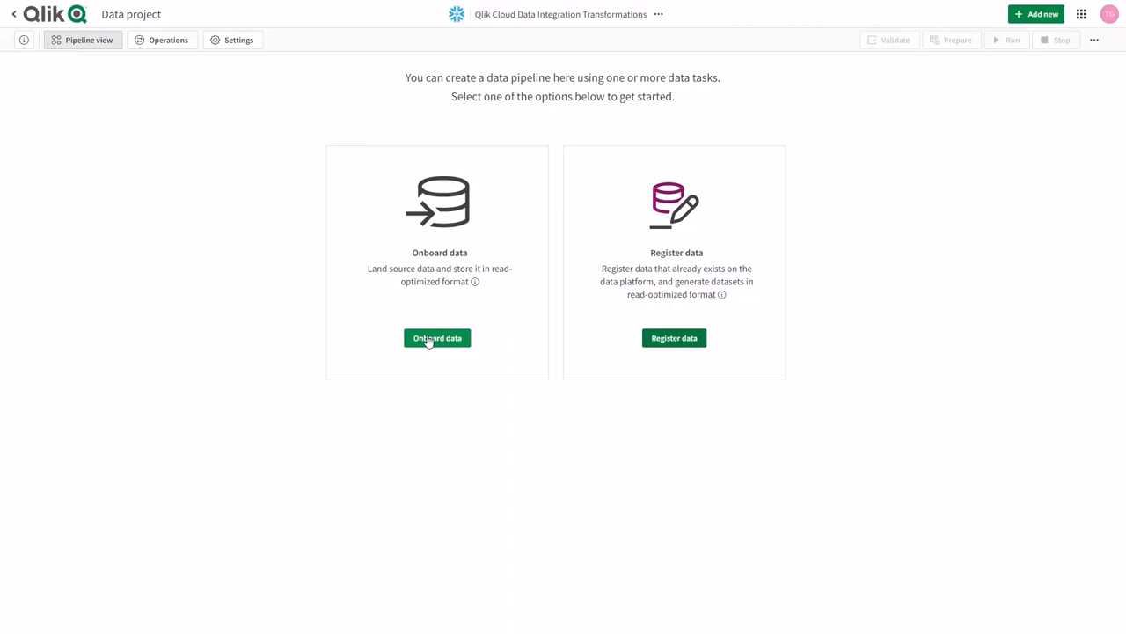
Start onboarding data with the default general details and proceed to choosing the source connection.
click(428, 340)
click(1076, 584)
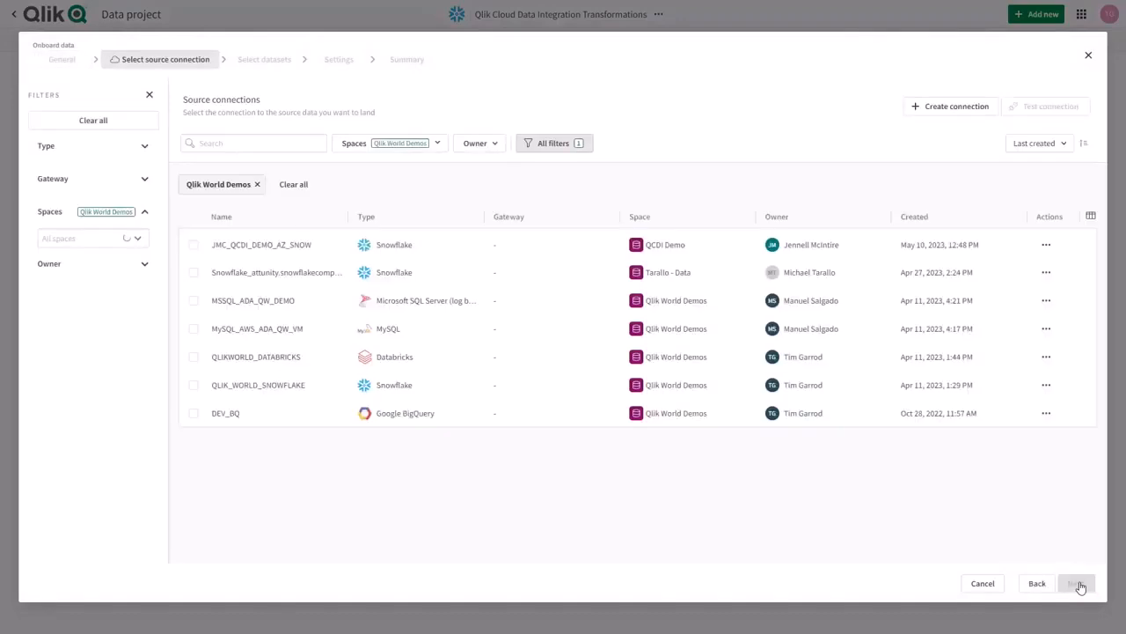
click(955, 110)
scroll(664, 300, down, 2)
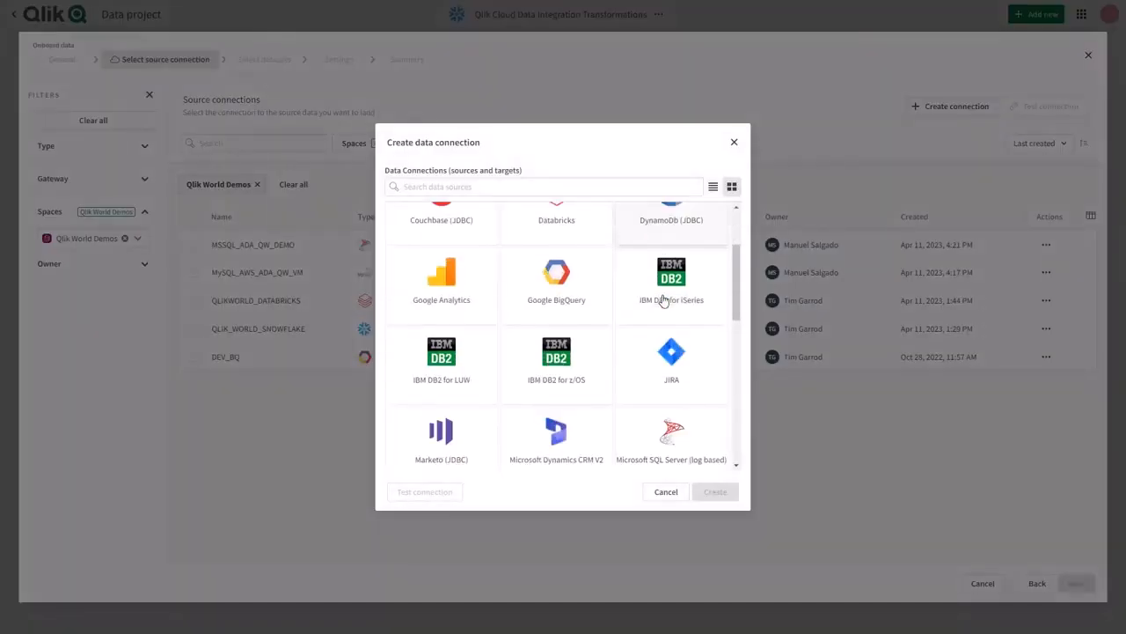
scroll(665, 300, down, 2)
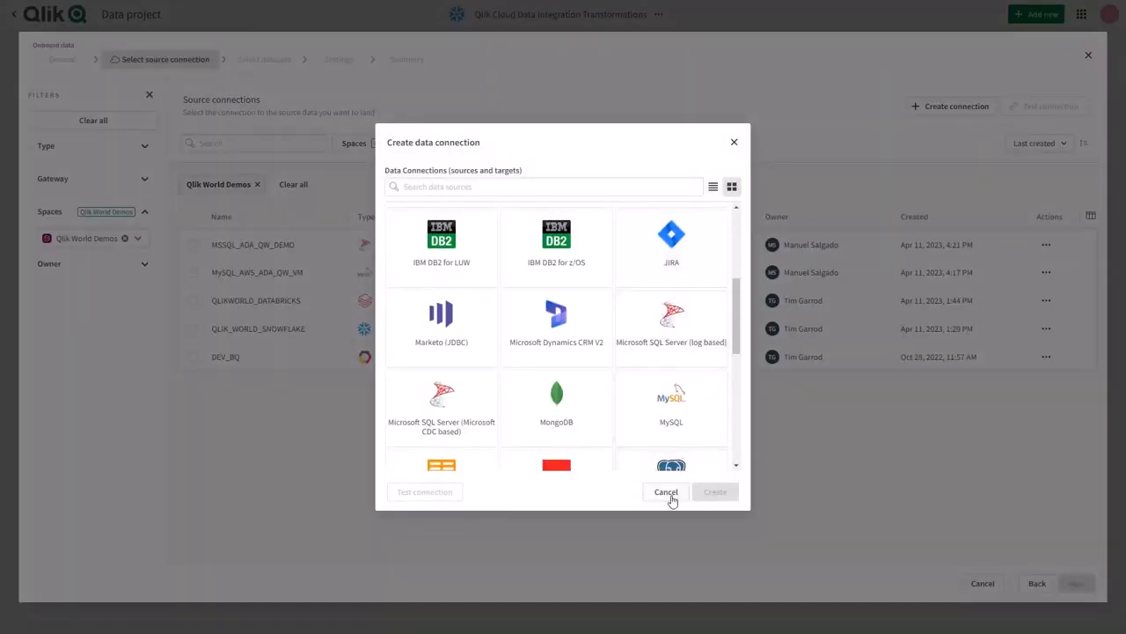
click(669, 495)
Use the MySQL_AWS_ADA_QW_VM connection as the source and search for all tables in its sales schema.
click(193, 271)
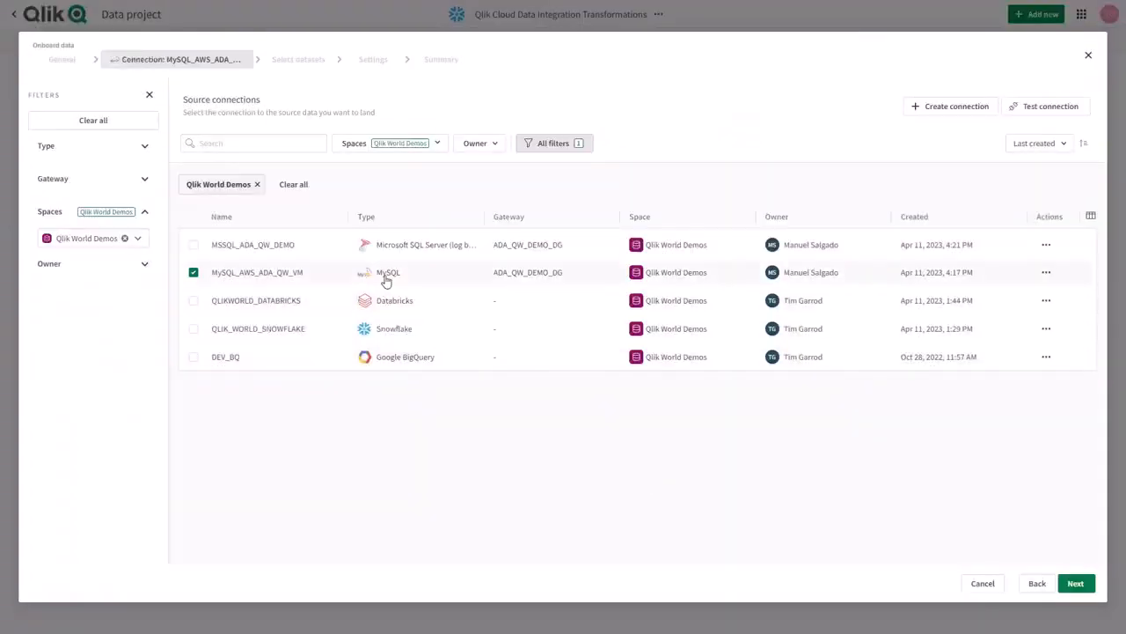
click(1076, 584)
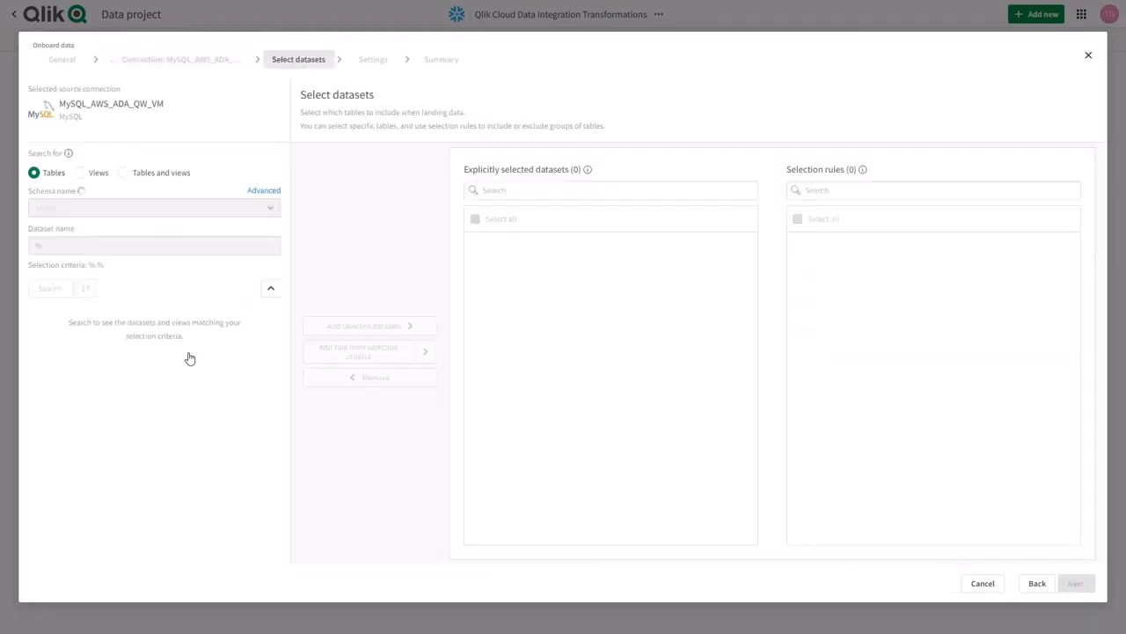
click(257, 209)
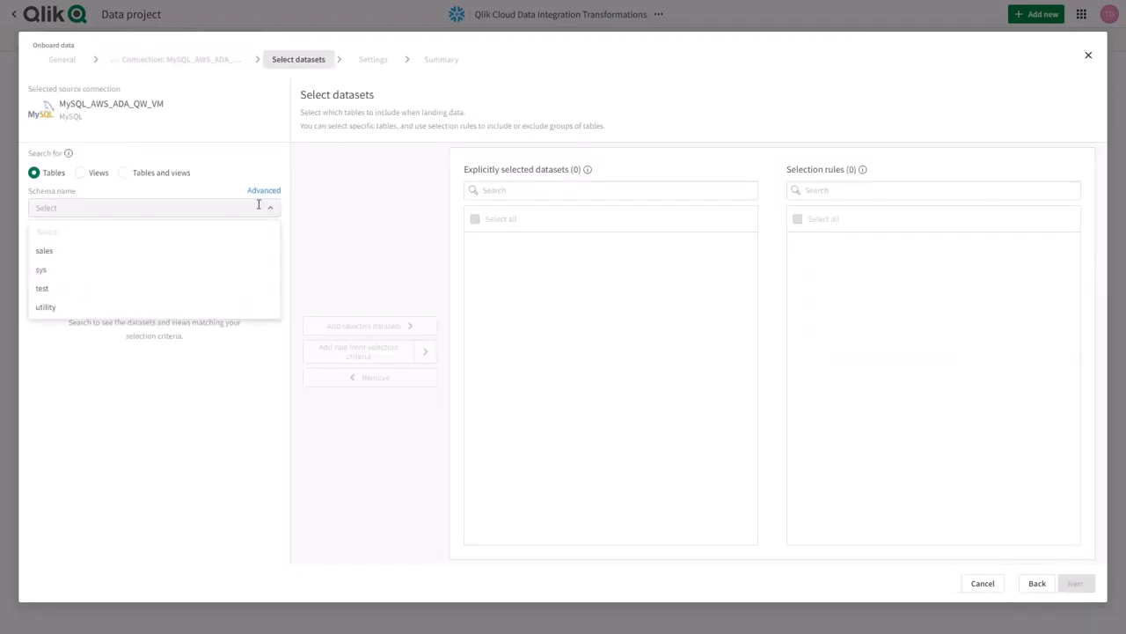
click(73, 254)
click(48, 289)
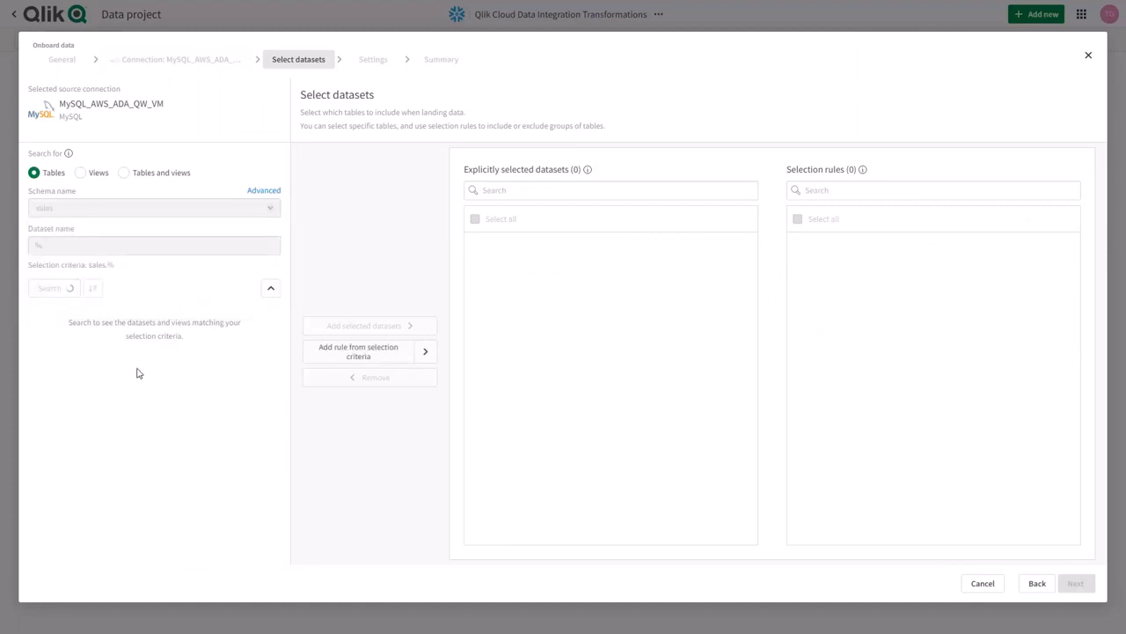
Add the sales tables categories, customers, employees, order_details, orders, products, shippers and suppliers to the explicitly selected datasets.
click(37, 351)
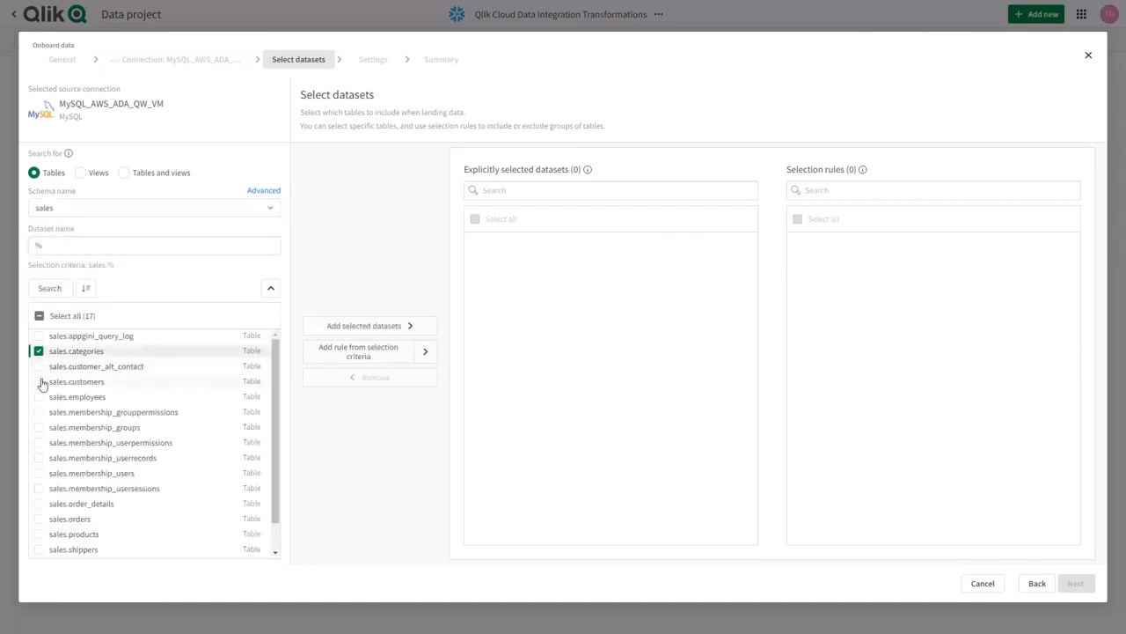
click(38, 382)
click(39, 397)
click(39, 504)
click(39, 519)
click(39, 534)
click(39, 549)
scroll(40, 549, down, 1)
click(368, 327)
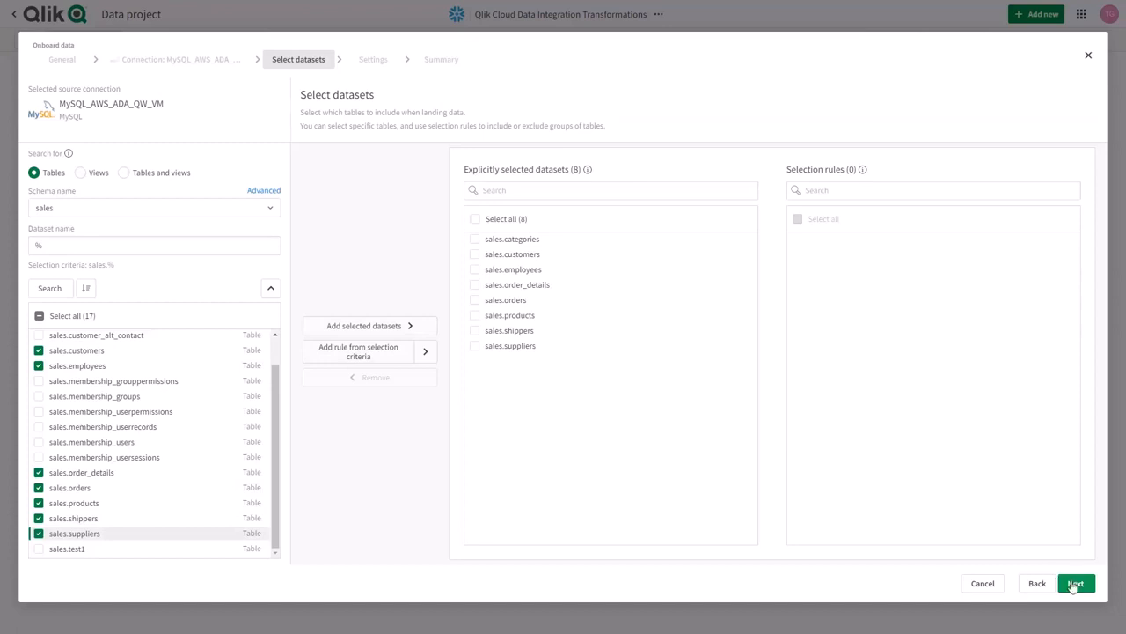
Keep change data capture with a historical data store (Type 2) and create the onboarding pipeline.
click(1075, 583)
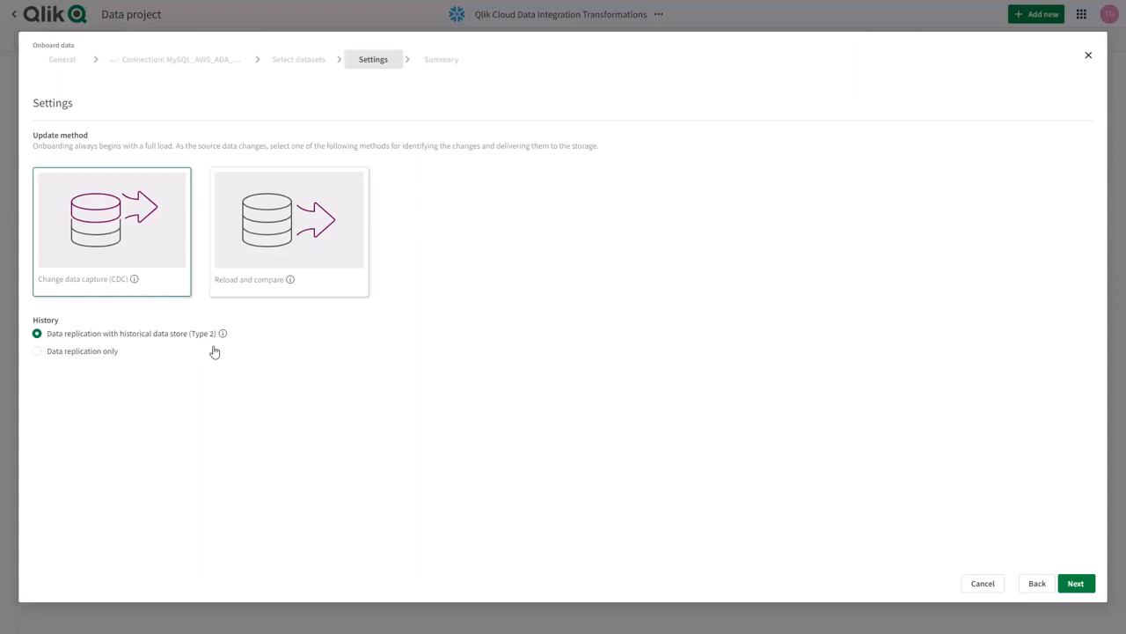
click(1075, 584)
click(1075, 584)
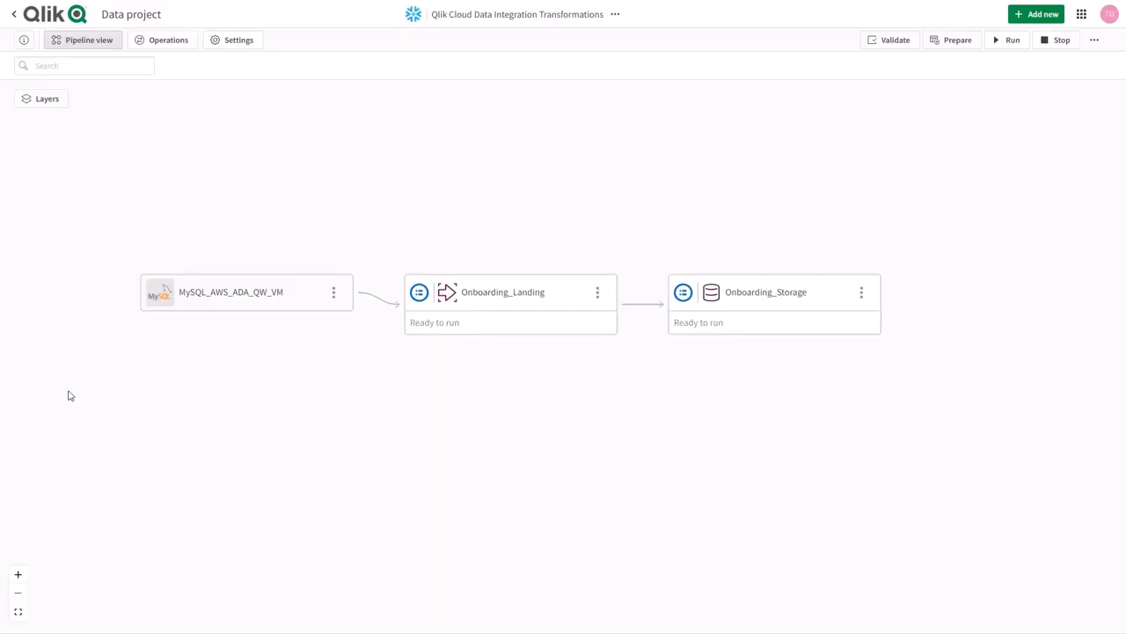
Start registering existing data under the name Replicate_Landing and proceed to dataset selection.
click(1039, 14)
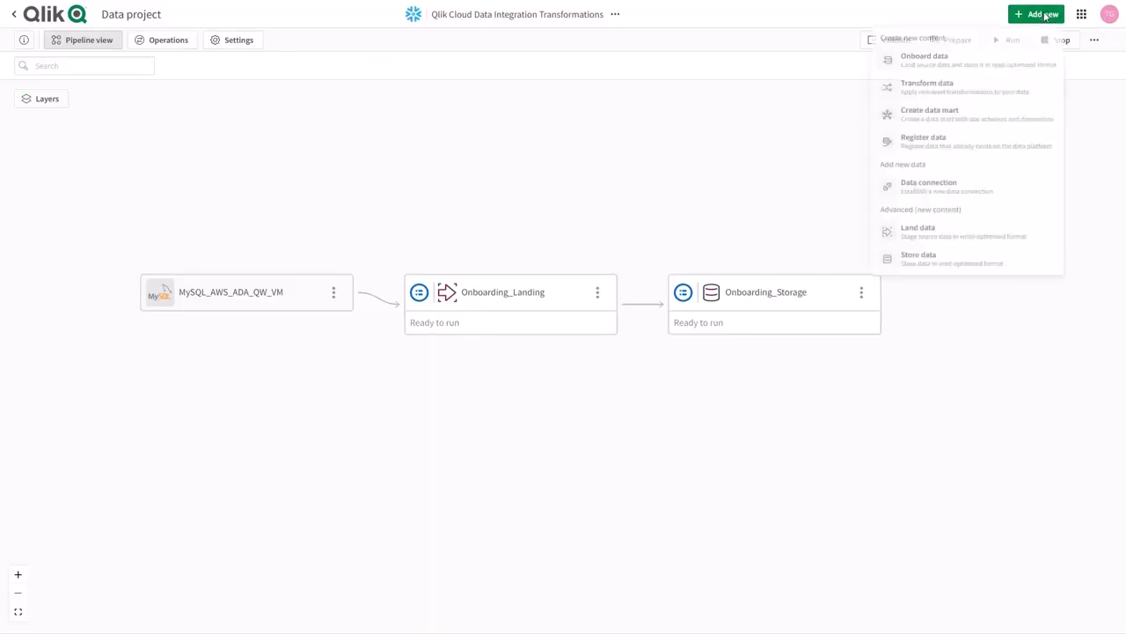
click(910, 146)
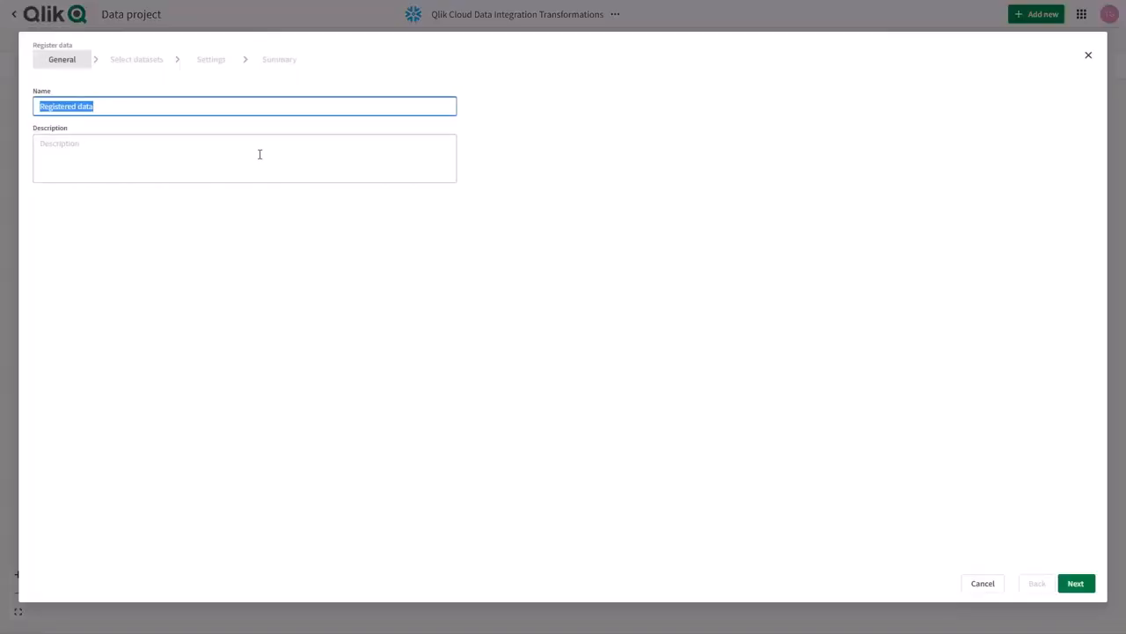
text(Replicate Landing)
click(1076, 583)
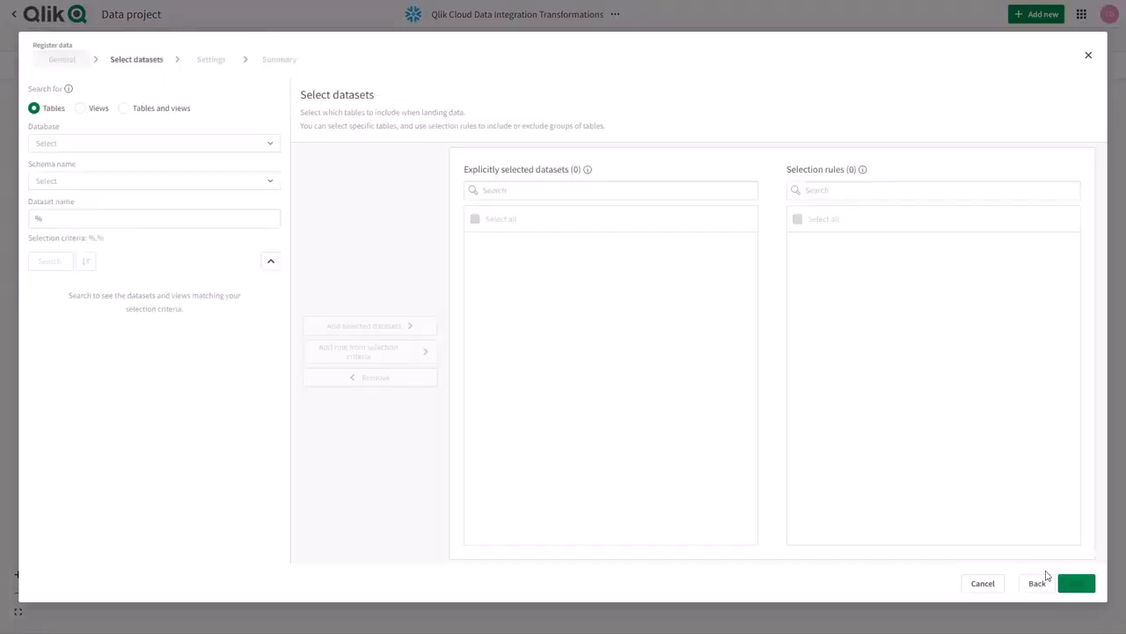
Search for the tables in the TRG_WAVE database's OnlineServiceCalls schema.
click(269, 147)
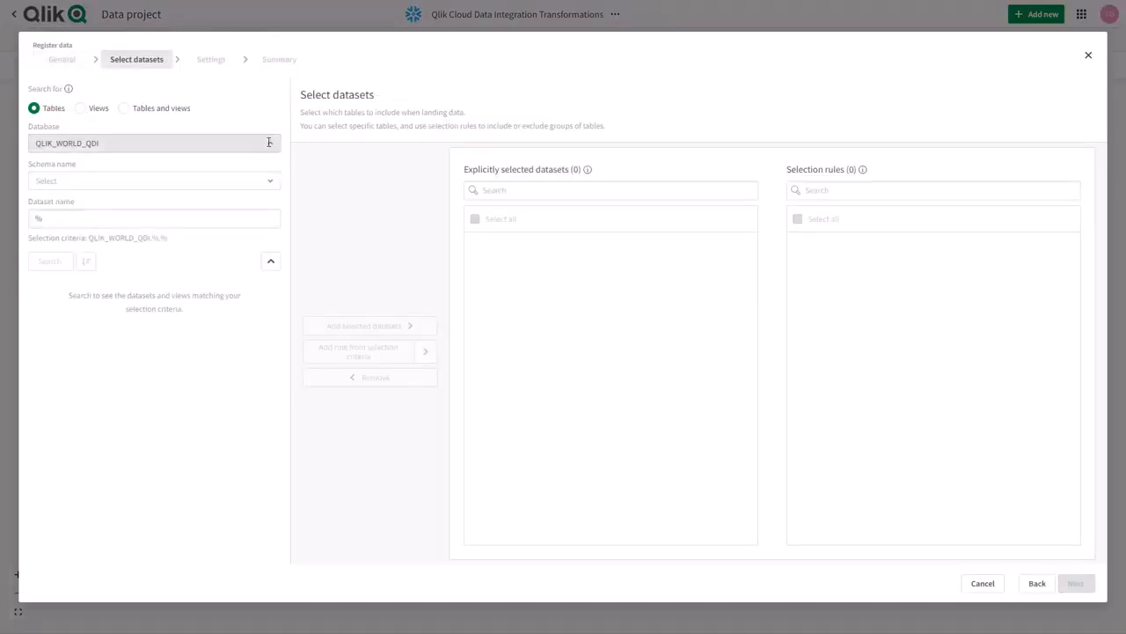
text(TRG)
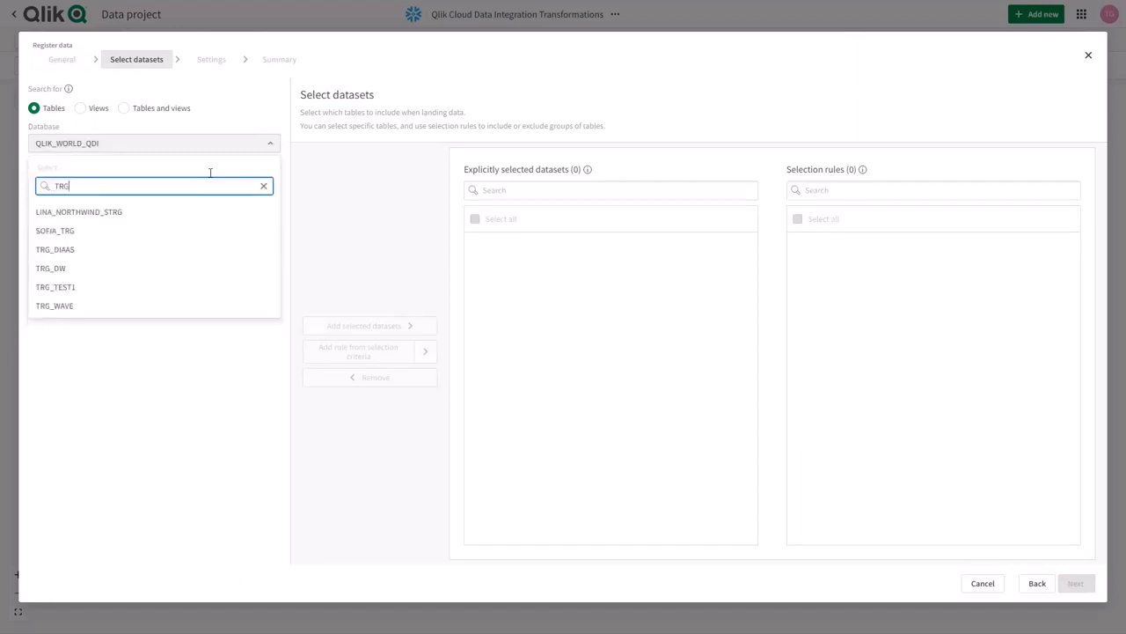
click(58, 308)
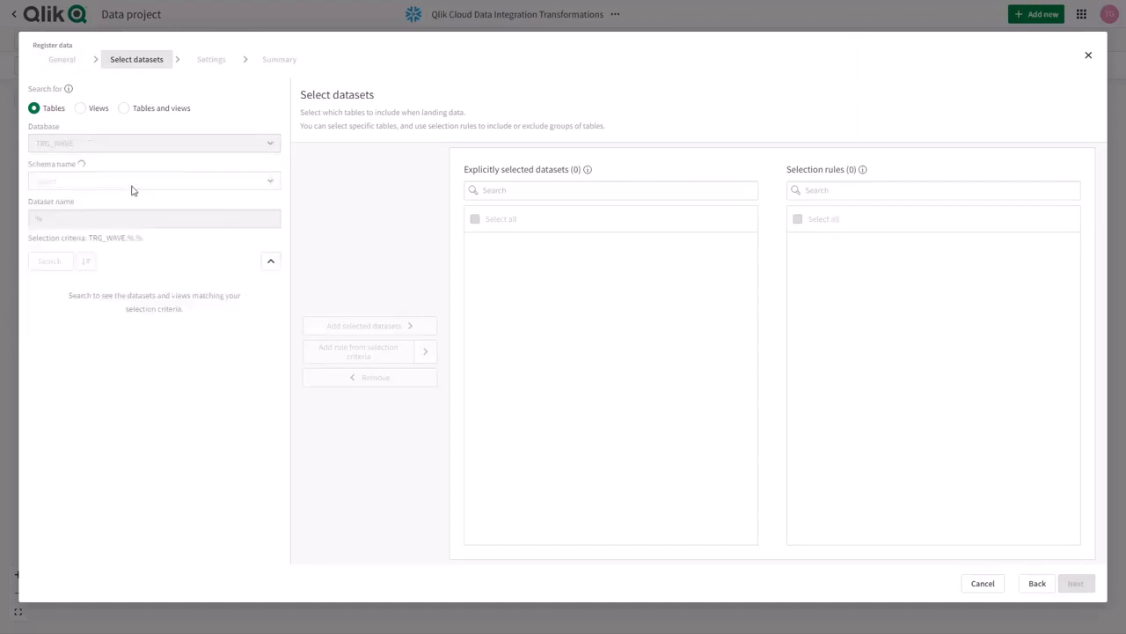
click(132, 182)
text(Online)
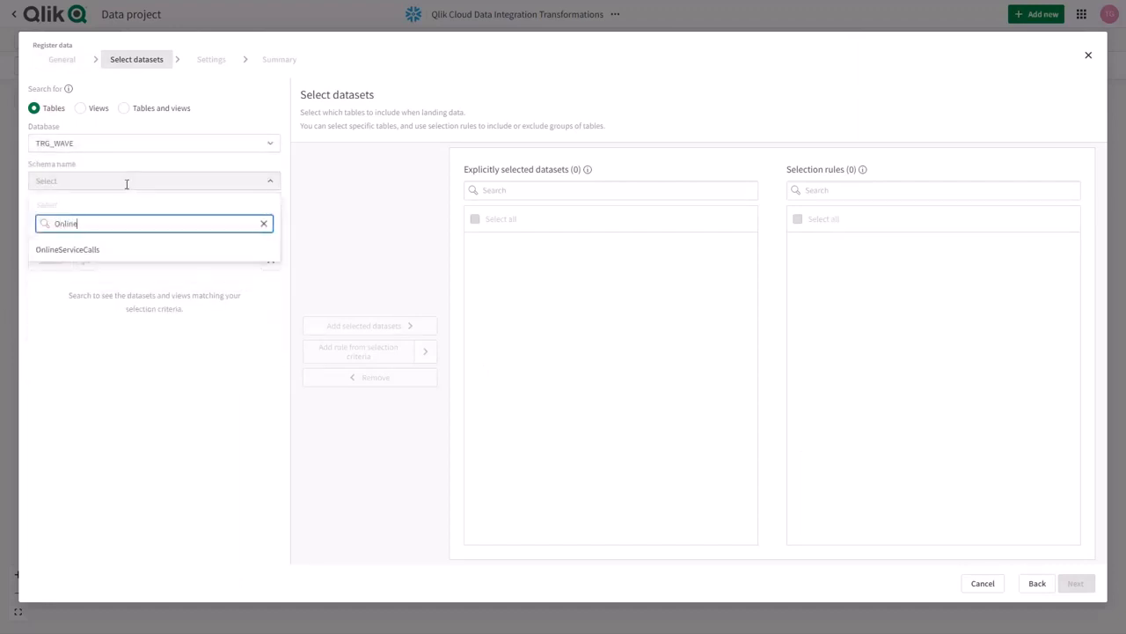
click(64, 255)
click(51, 261)
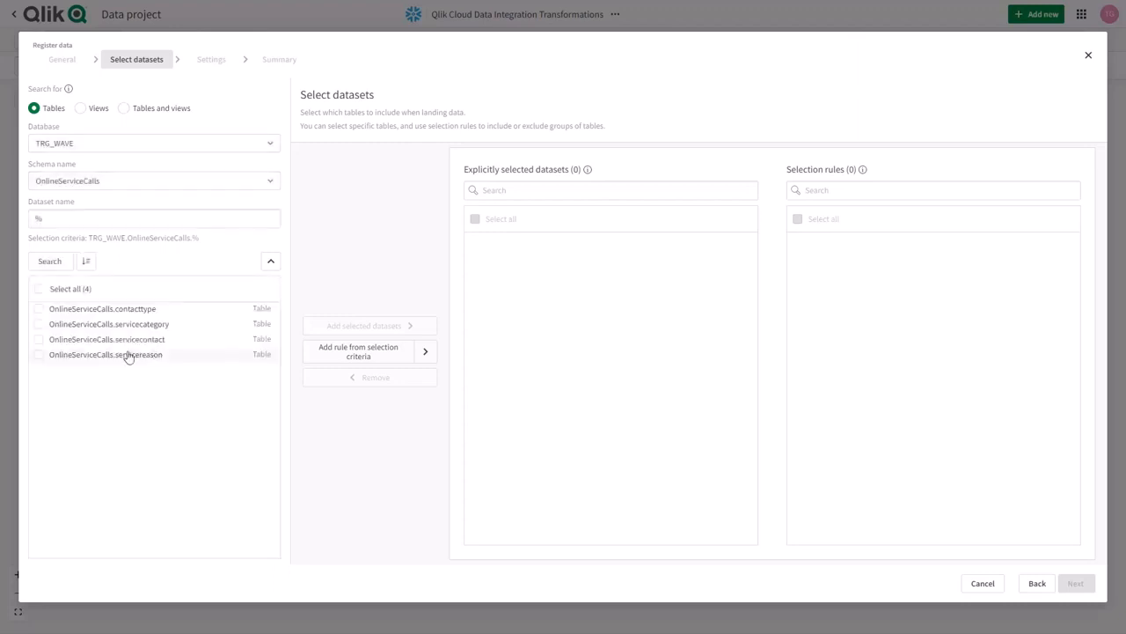
Add all the found OnlineServiceCalls tables to the explicitly selected datasets and proceed to the registration settings.
click(38, 289)
click(368, 328)
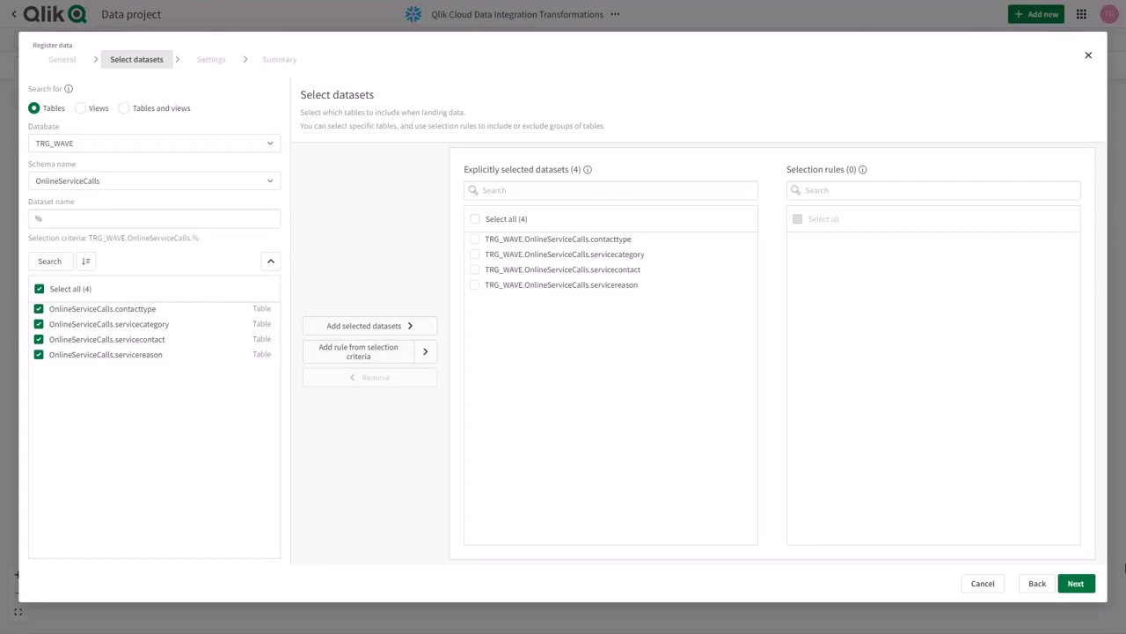
click(1077, 582)
Choose incremental loading with Qlik Replicate storing changes, keep the Type 2 historical data store, and create the registration pipeline.
click(250, 266)
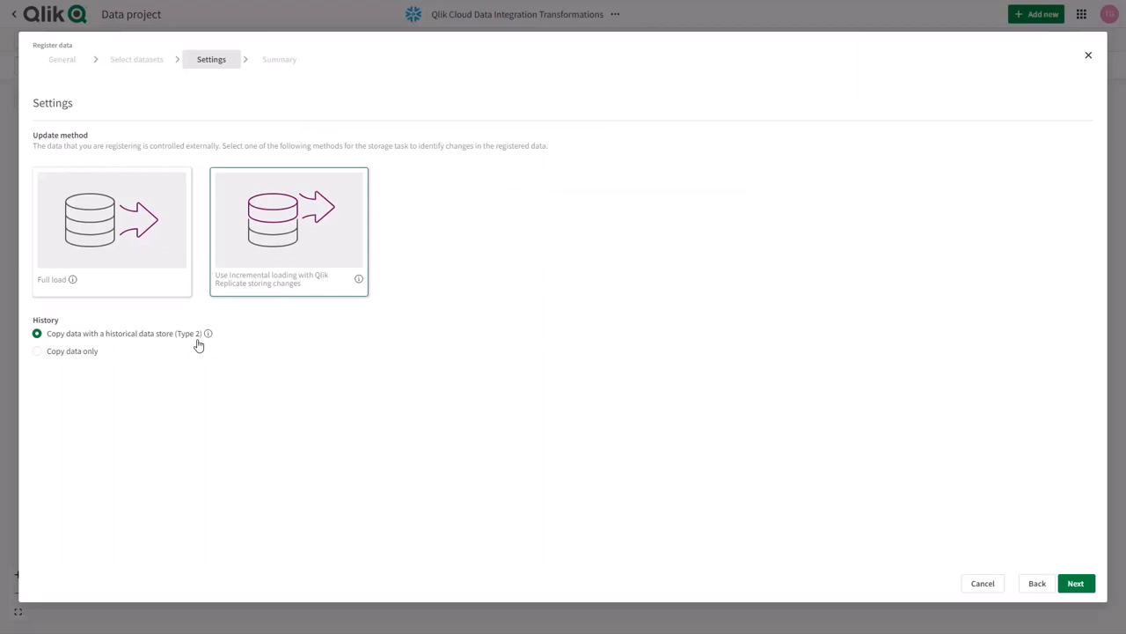
click(1073, 584)
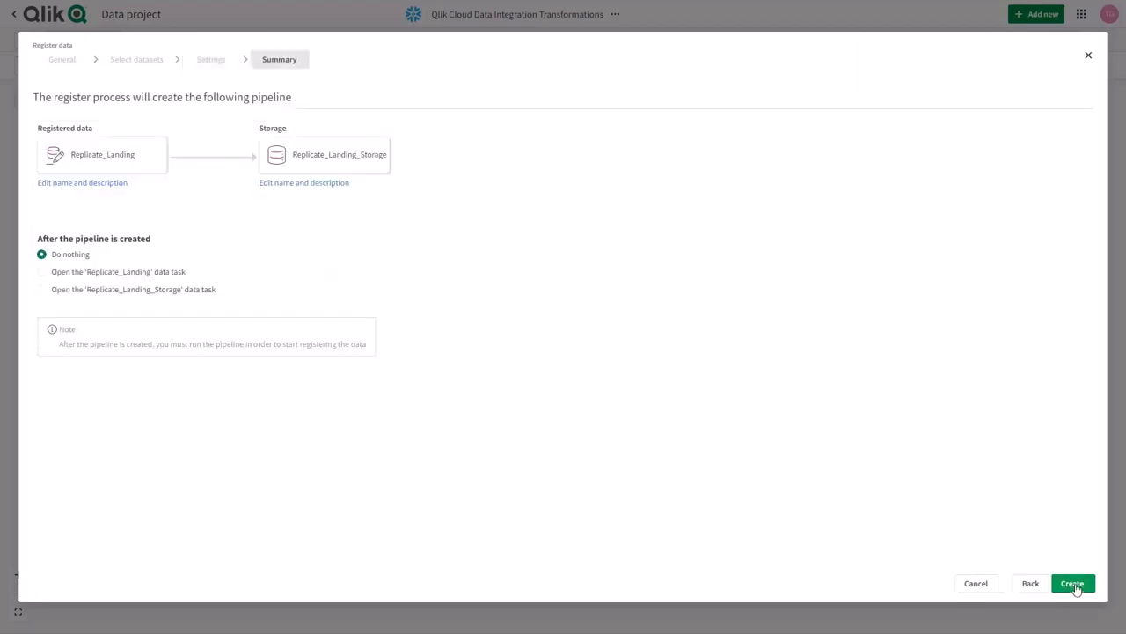
click(1072, 584)
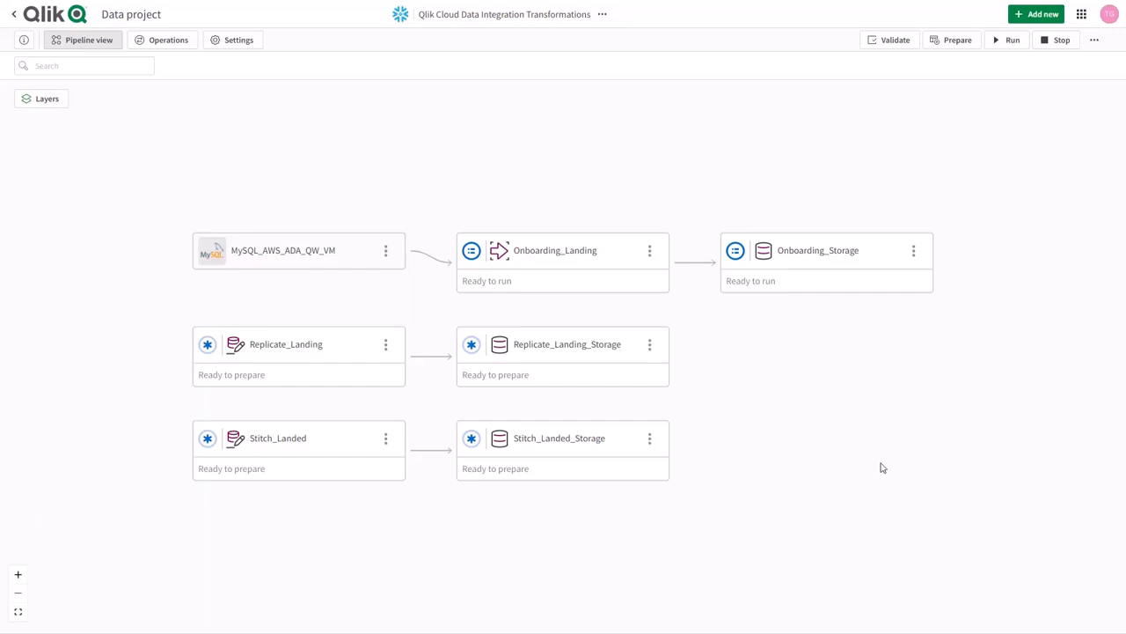
Create and open a data transformation task named Transform from Onboarding_Storage.
click(832, 237)
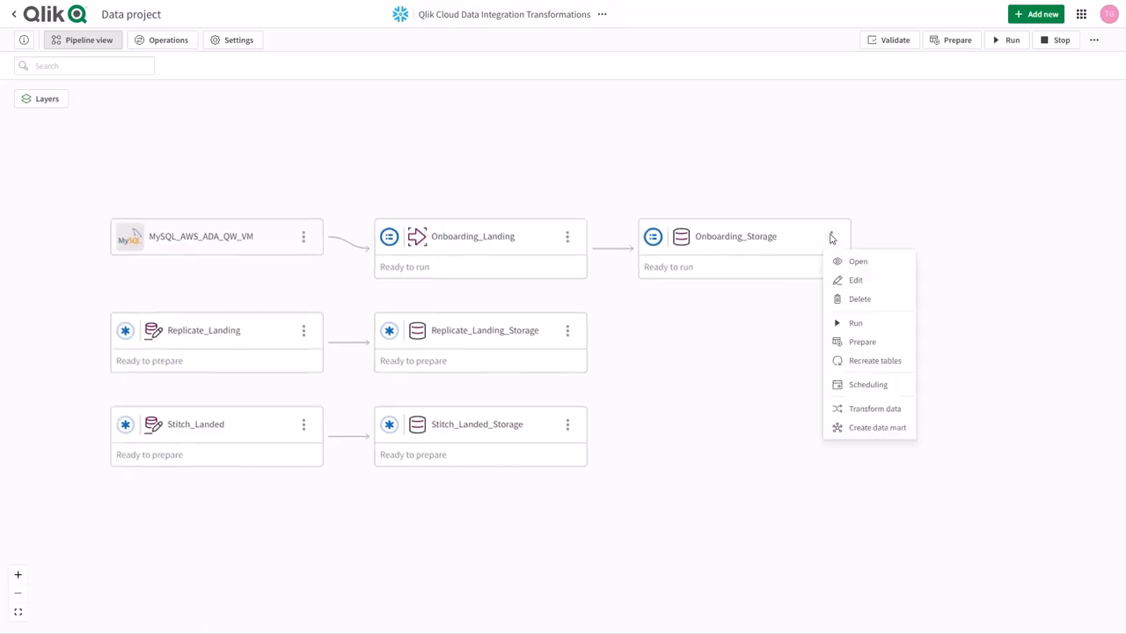
click(863, 408)
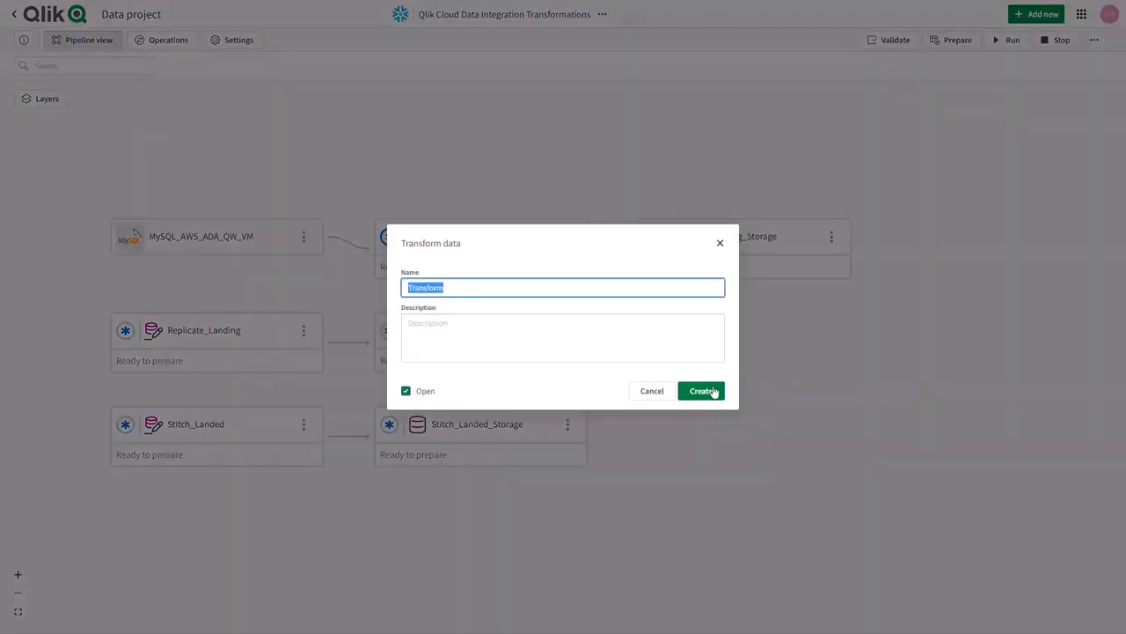
click(714, 392)
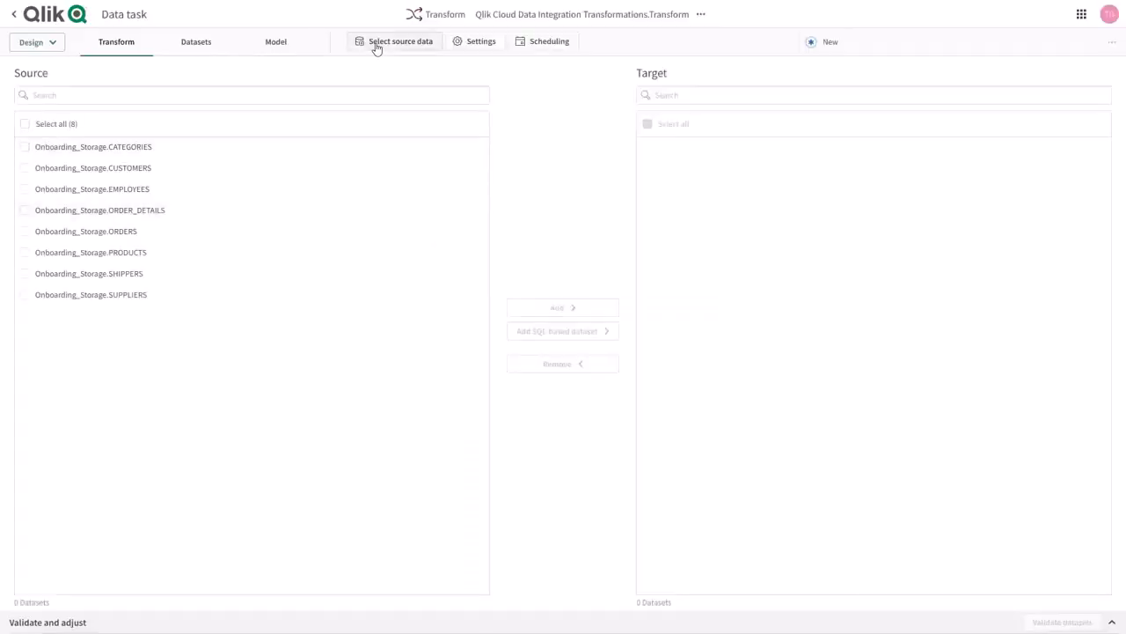
Extend the task's source data with rules that include all datasets from Replicate_Landing_Storage and Stitch_Landed_Storage.
click(377, 46)
click(297, 94)
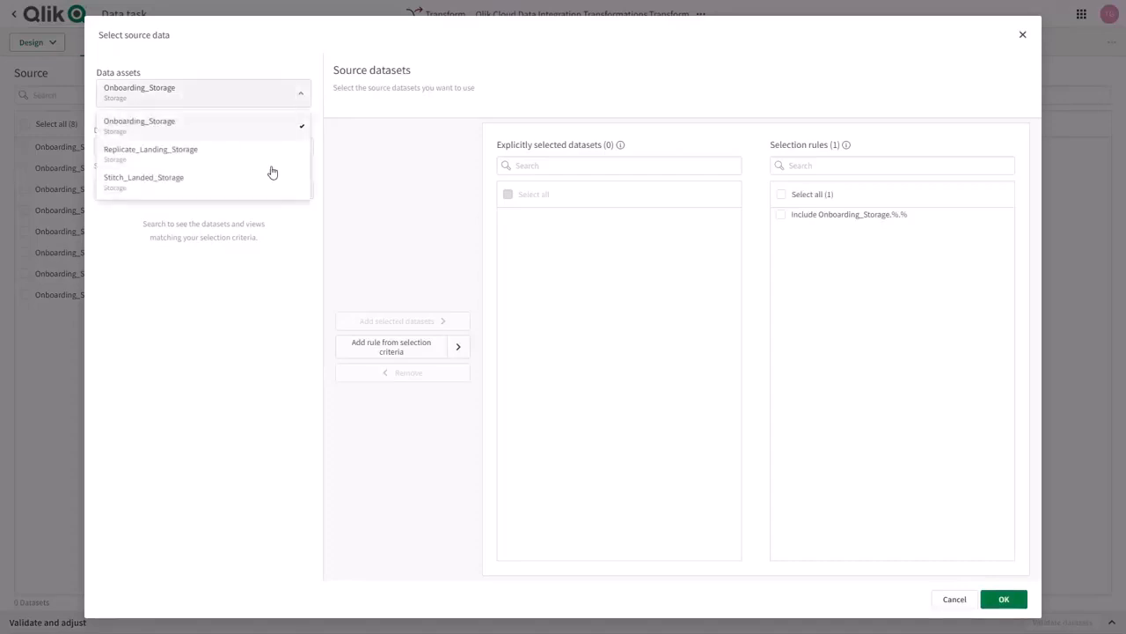
click(169, 156)
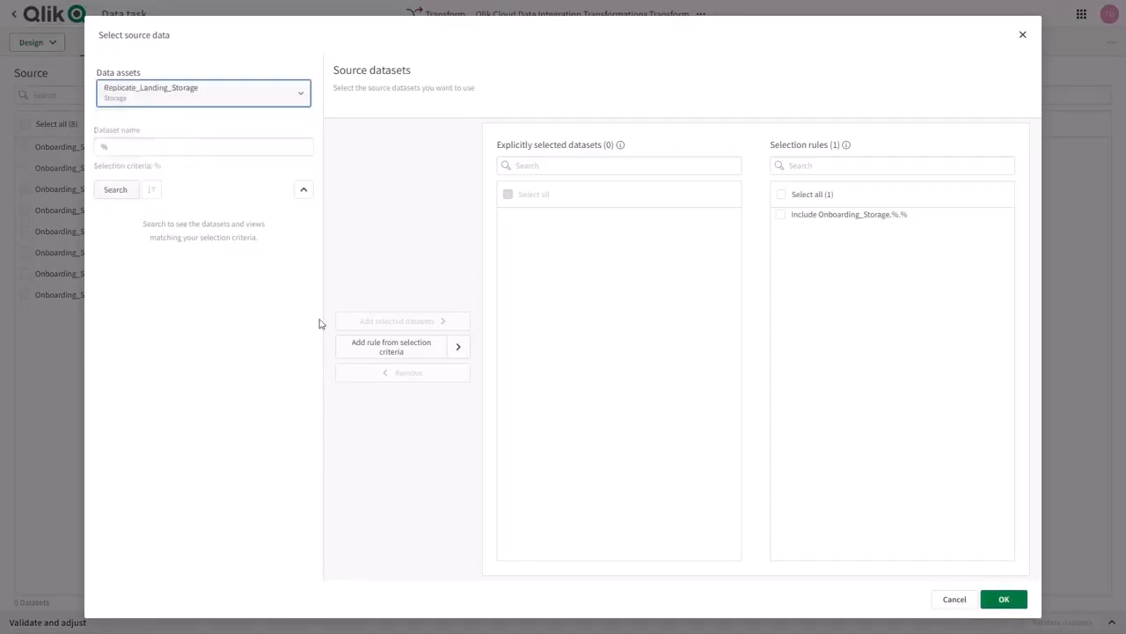
click(459, 348)
click(465, 374)
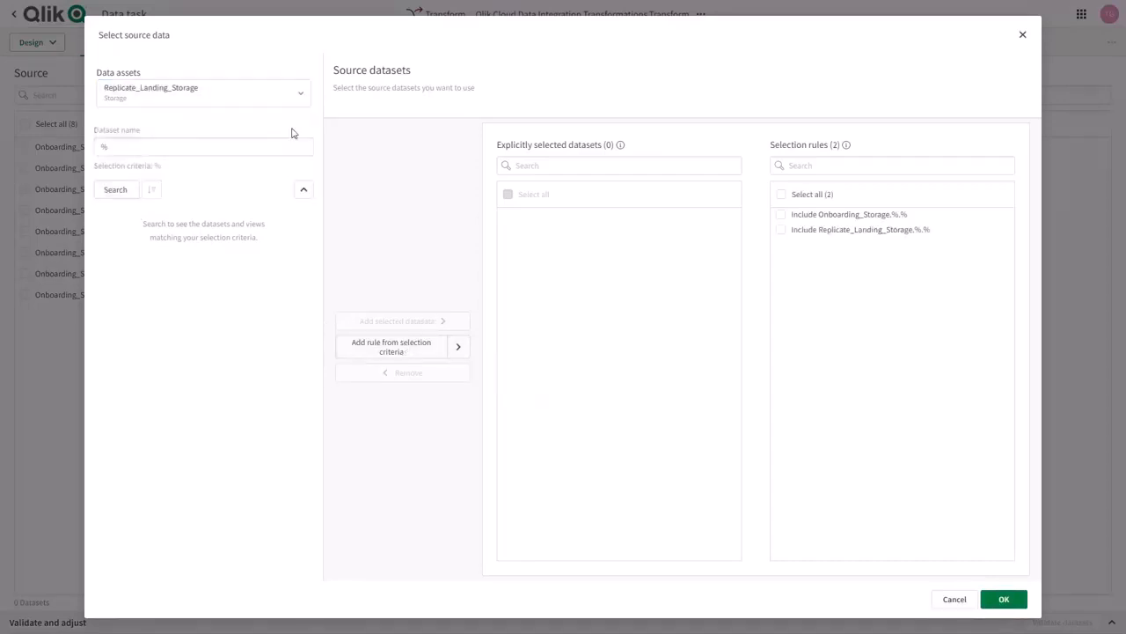
click(299, 93)
click(179, 181)
click(459, 348)
click(465, 380)
click(1006, 602)
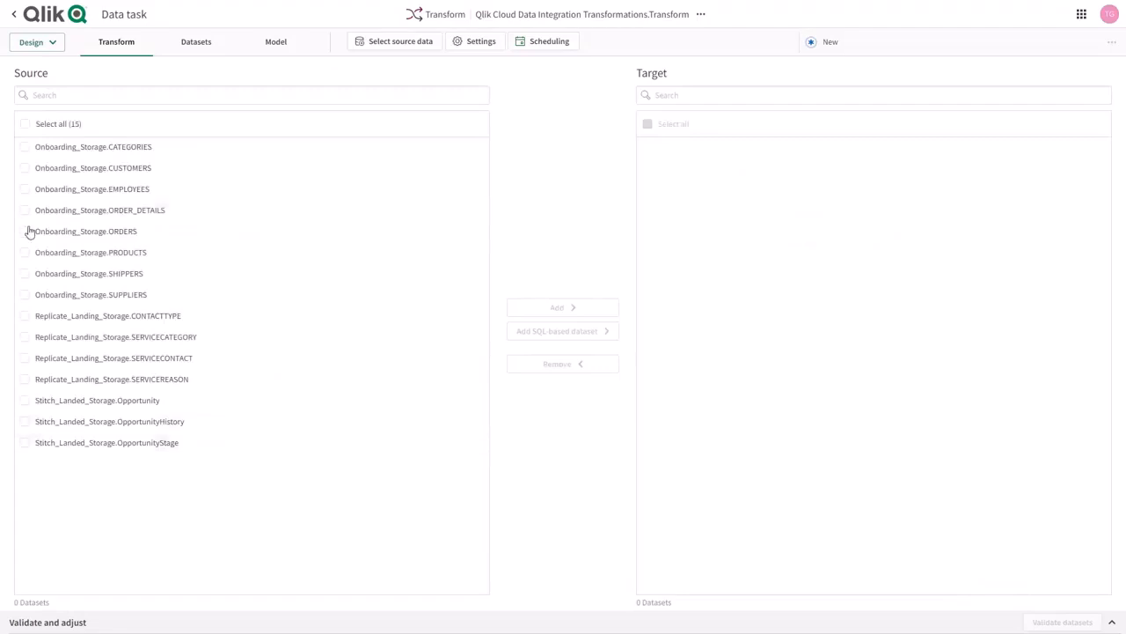
Start a new SQL-based dataset from the ORDER_DETAILS and PRODUCTS datasets of Onboarding_Storage.
click(25, 214)
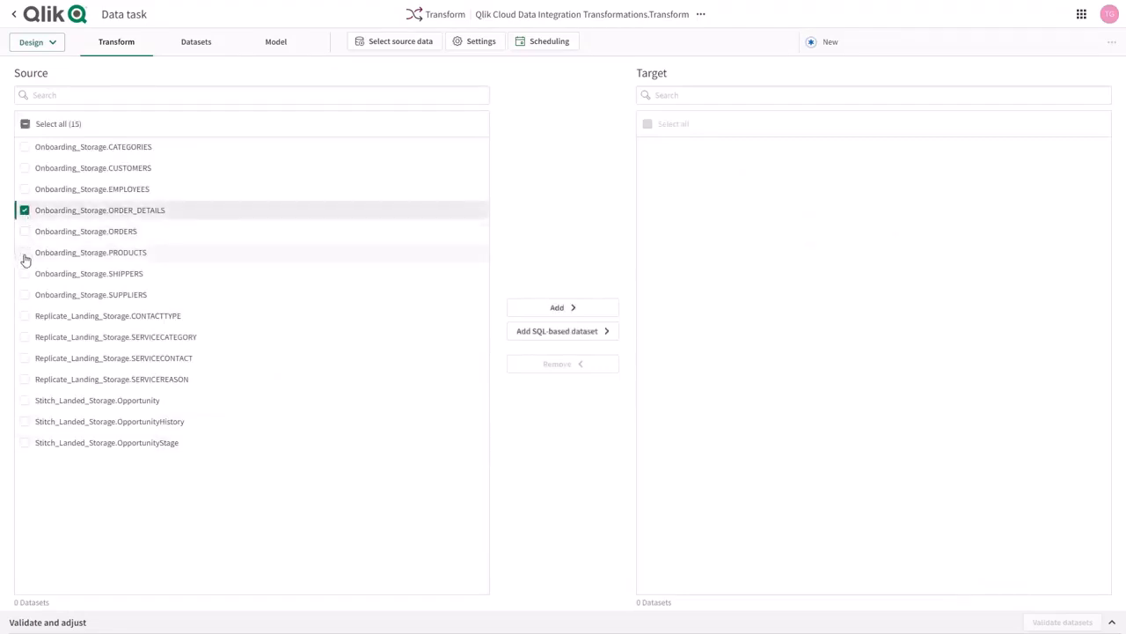
click(24, 255)
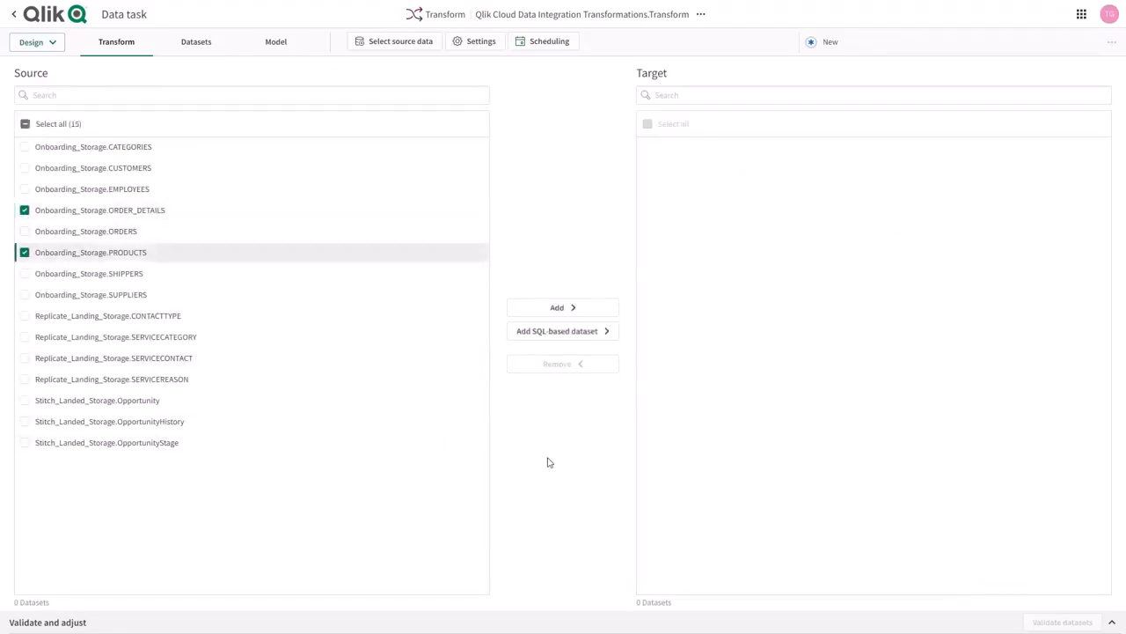
click(562, 341)
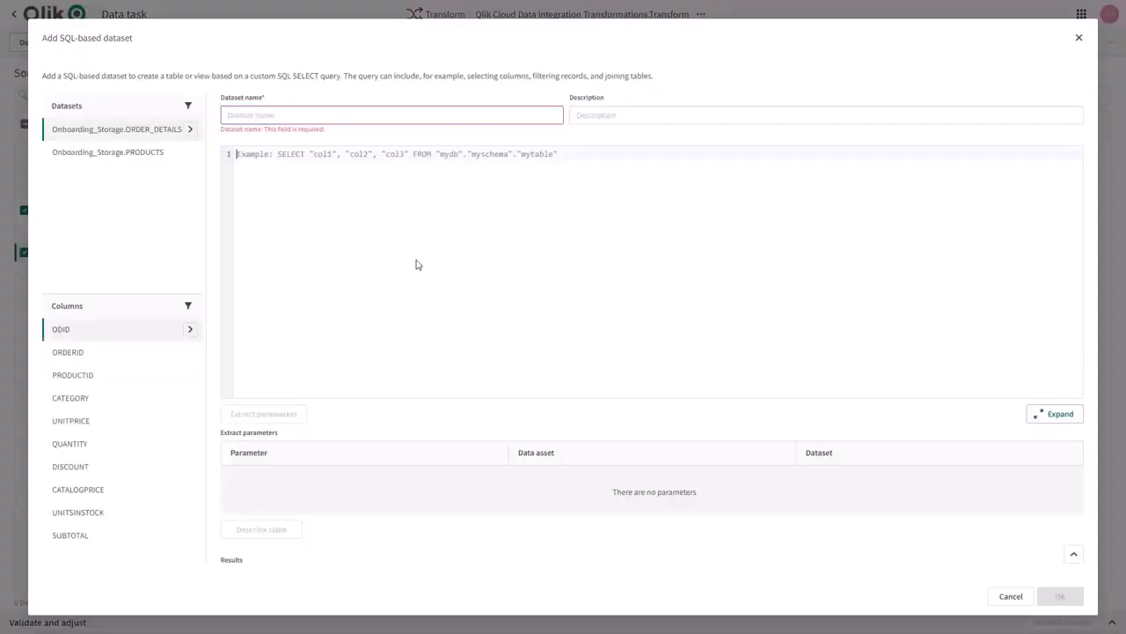
Define DISCONTINUED_PRODUCT_SALES with a query summing QUANTITY as QTY_SOLD per discontinued product from ORDER_DETAILS joined to PRODUCTS, extract its parameters and describe the table.
click(347, 115)
click(378, 249)
click(282, 419)
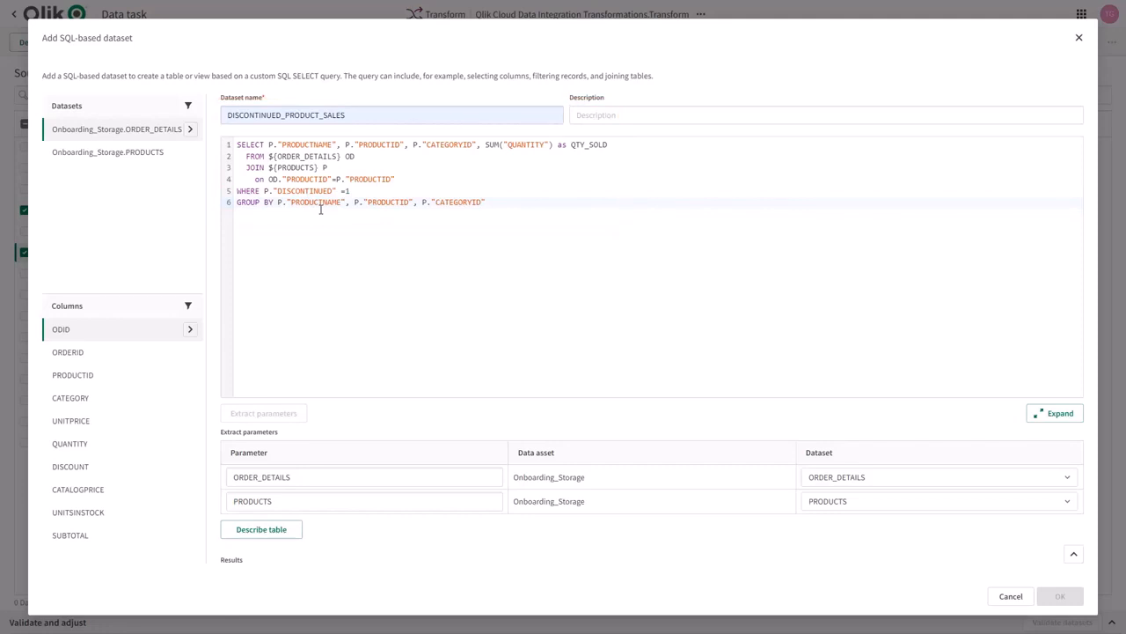
click(262, 530)
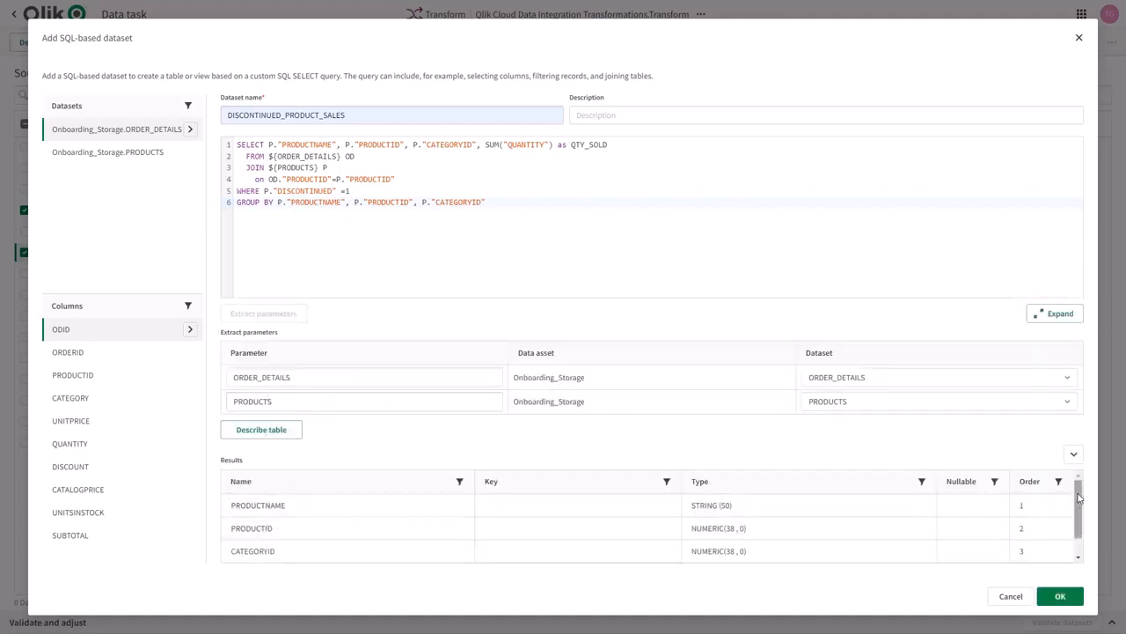
Review the described result columns of DISCONTINUED_PRODUCT_SALES and save it as a target dataset.
drag(1078, 498, 1084, 531)
scroll(1080, 525, up, 1)
click(1061, 597)
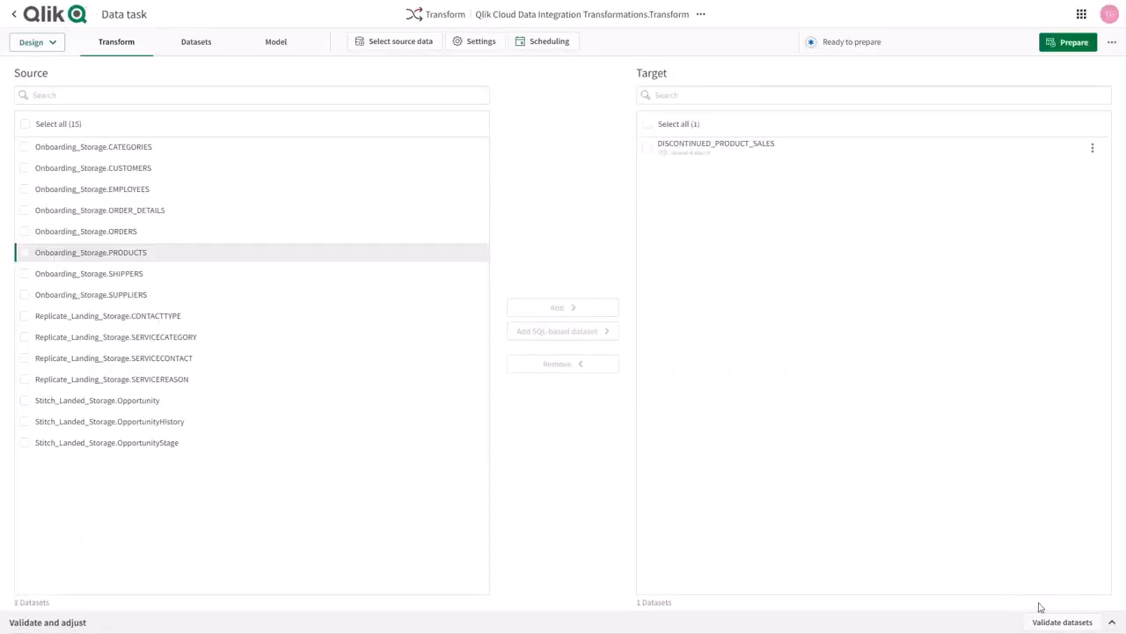
Start a SQL-based dataset CUSTOMER_OPPS from CUSTOMERS and Opportunity, with a query joining them on CUSTOMERID and AccountId for StageName 'Prospect'.
click(26, 168)
click(27, 400)
click(604, 330)
key(ctrl+v)
click(306, 114)
text(CUSTOMER_OPPS)
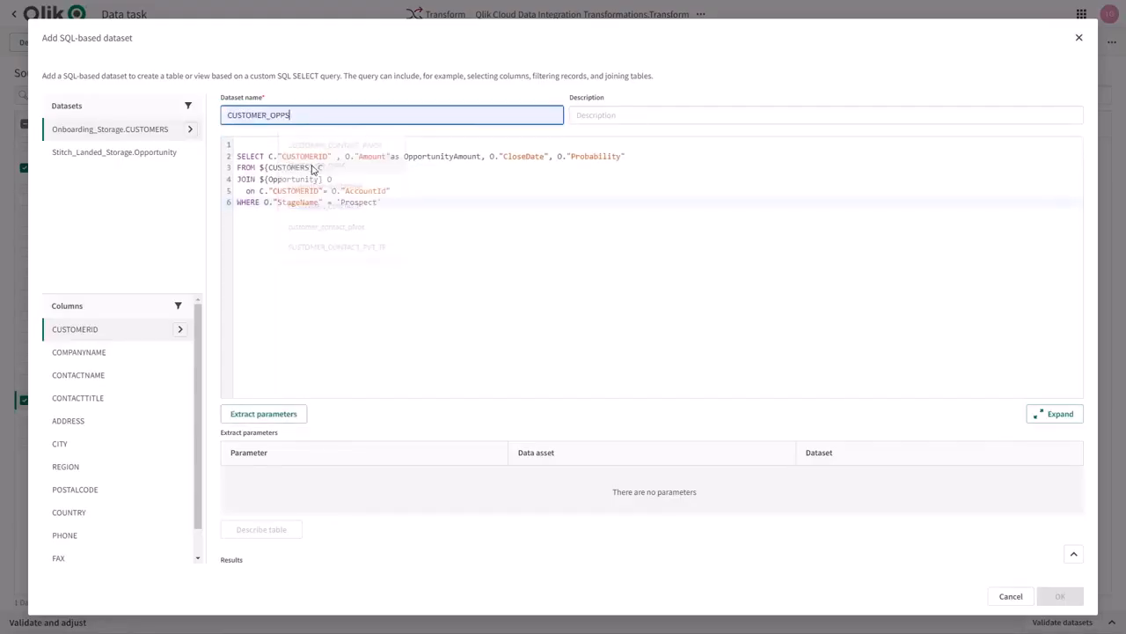
Extract the parameters of the CUSTOMER_OPPS query, describe its table and save the dataset.
click(288, 415)
click(273, 531)
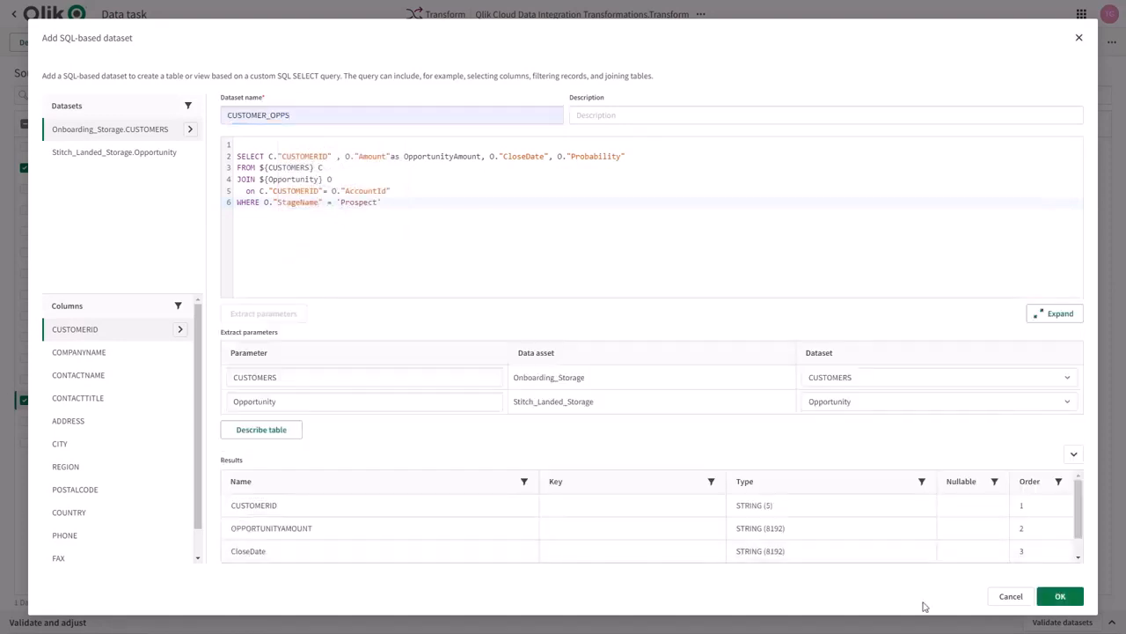
click(1060, 596)
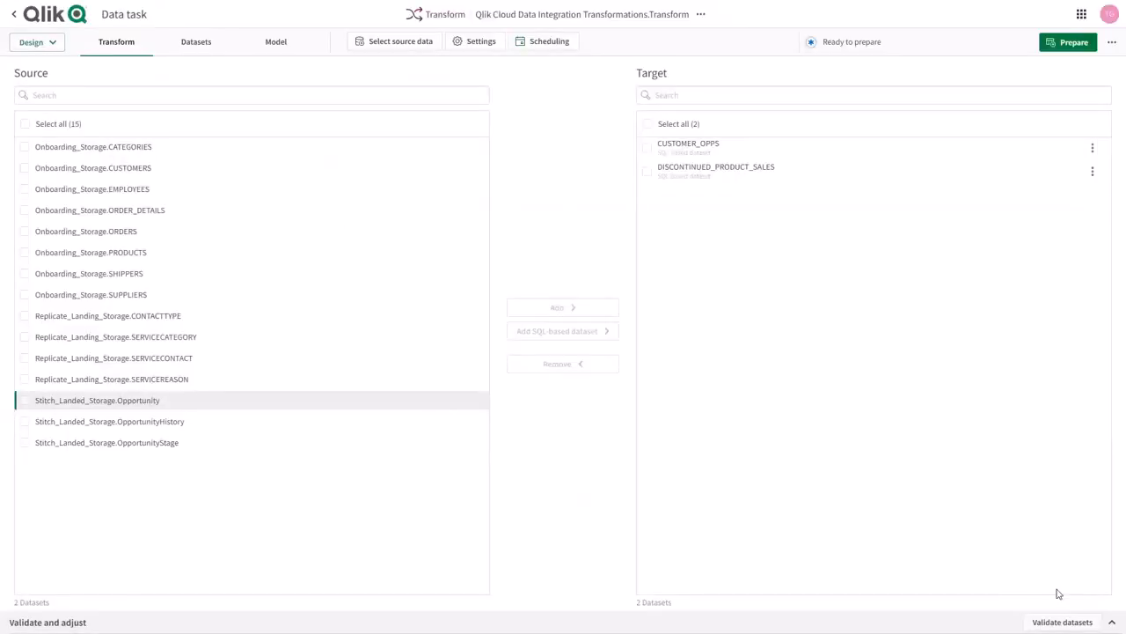
Add all source datasets to the target except the three from Stitch_Landed_Storage.
click(24, 123)
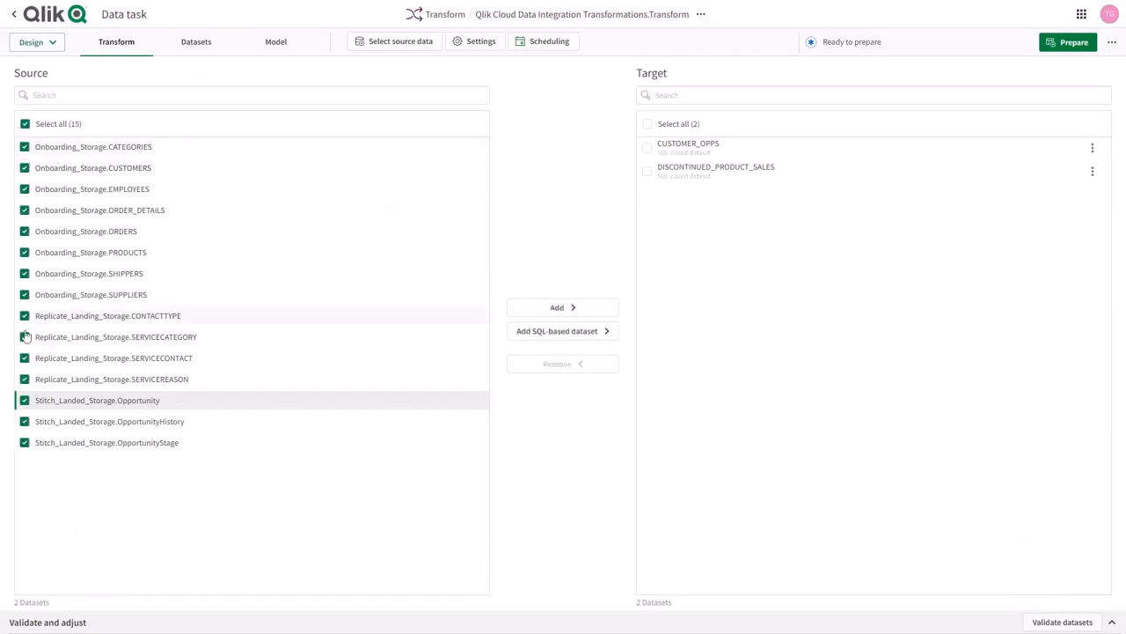
click(24, 400)
click(24, 420)
click(24, 441)
click(529, 307)
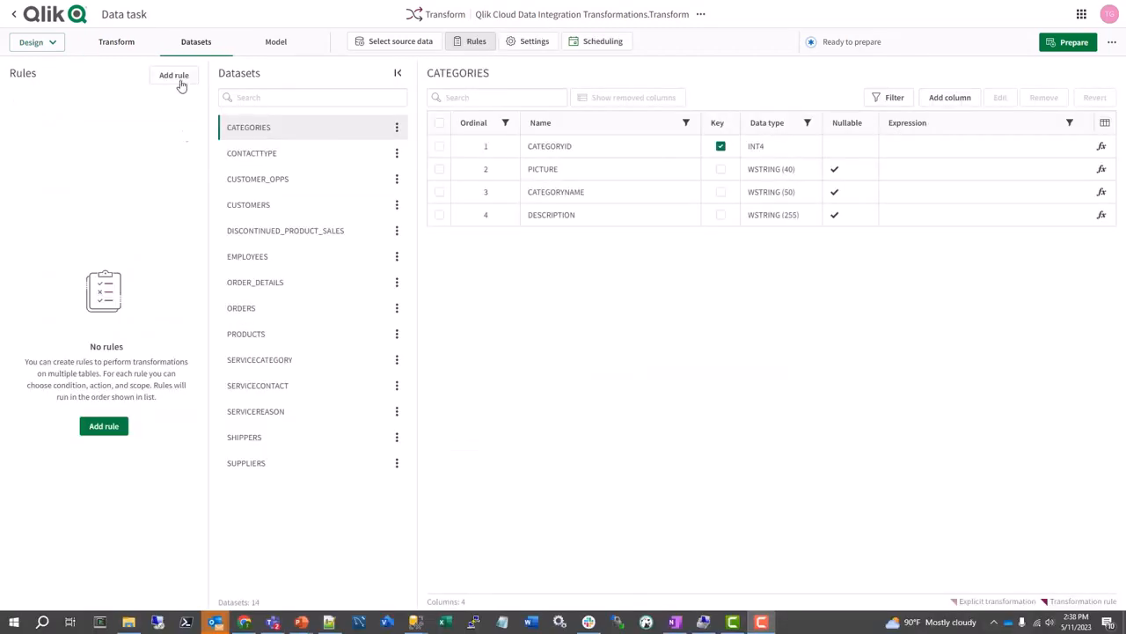
Start a new transformation rule that replaces column values and choose its scope.
click(175, 75)
click(331, 403)
click(742, 476)
click(449, 367)
click(354, 537)
click(743, 476)
Build the rule's replacement expression COALESCE(${Q_D_COLUMN_DATA}, 0) and extract its parameters.
click(446, 258)
text(COA)
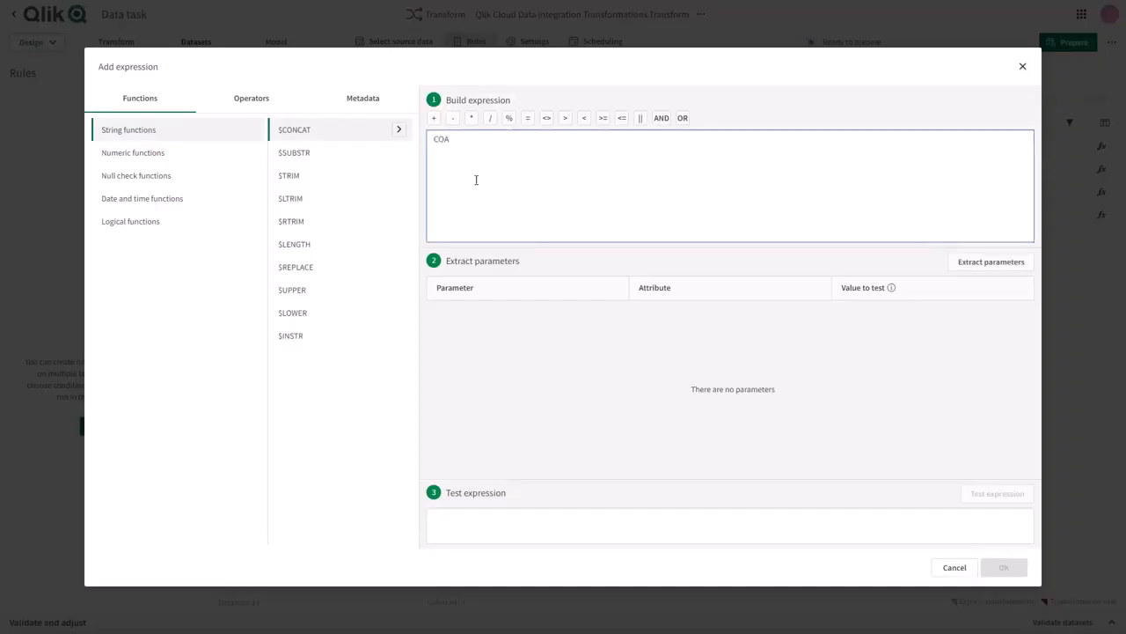
text(LESCE()
click(363, 99)
click(399, 180)
text(, 0))
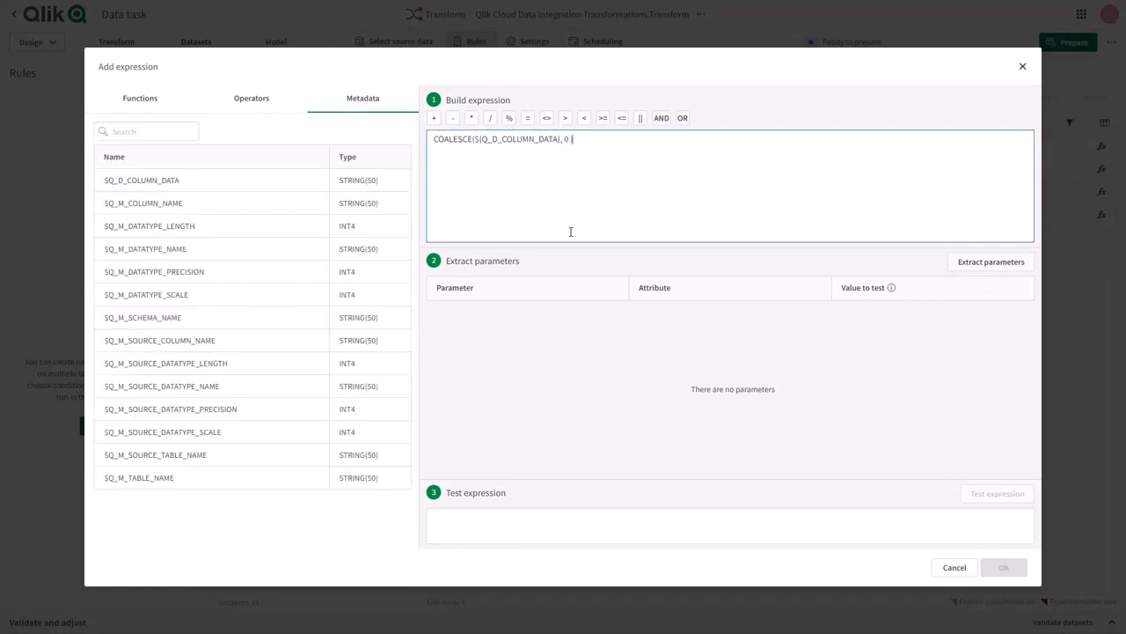
click(1002, 265)
click(1008, 571)
Complete the transformation rule under the name Cleanse NULL Integers.
click(517, 292)
scroll(378, 370, up, 3)
click(375, 357)
click(742, 476)
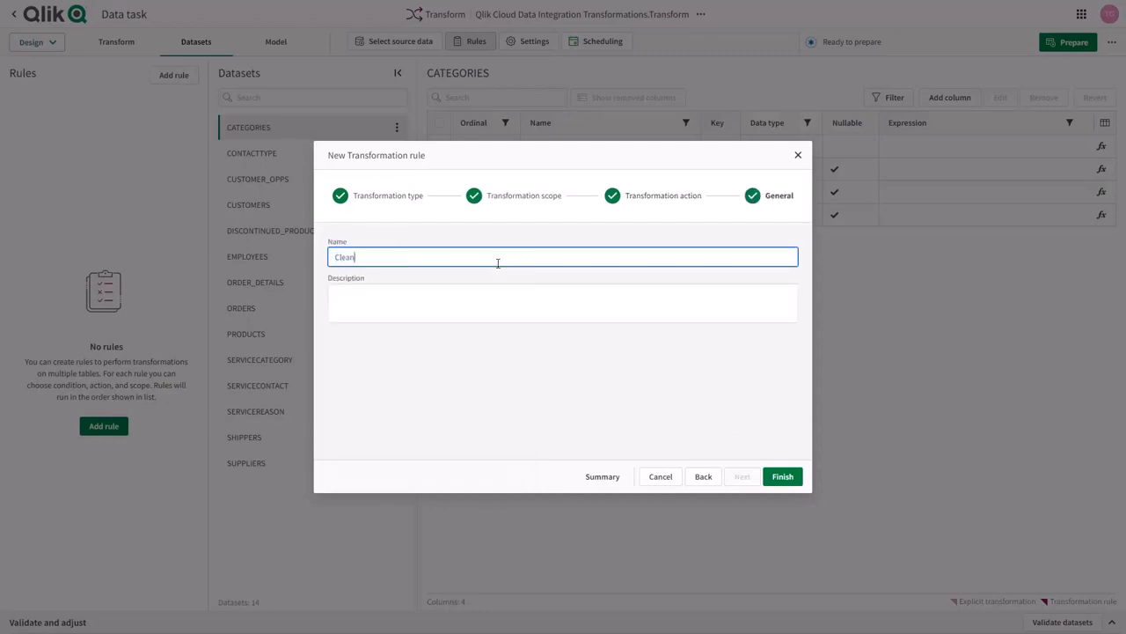
click(782, 476)
click(248, 283)
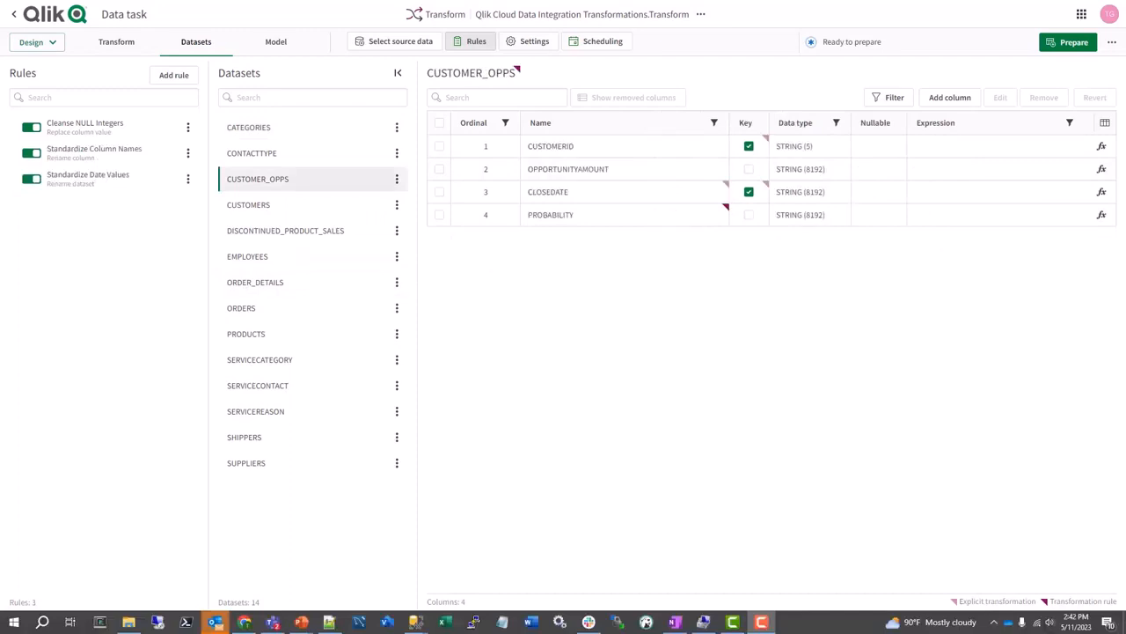
Apply the recommended model relationships except DISCONTINUED_PRODUCT_SALES to CATEGORIES and PRODUCTS to DISCONTINUED_PRODUCT_SALES.
click(273, 44)
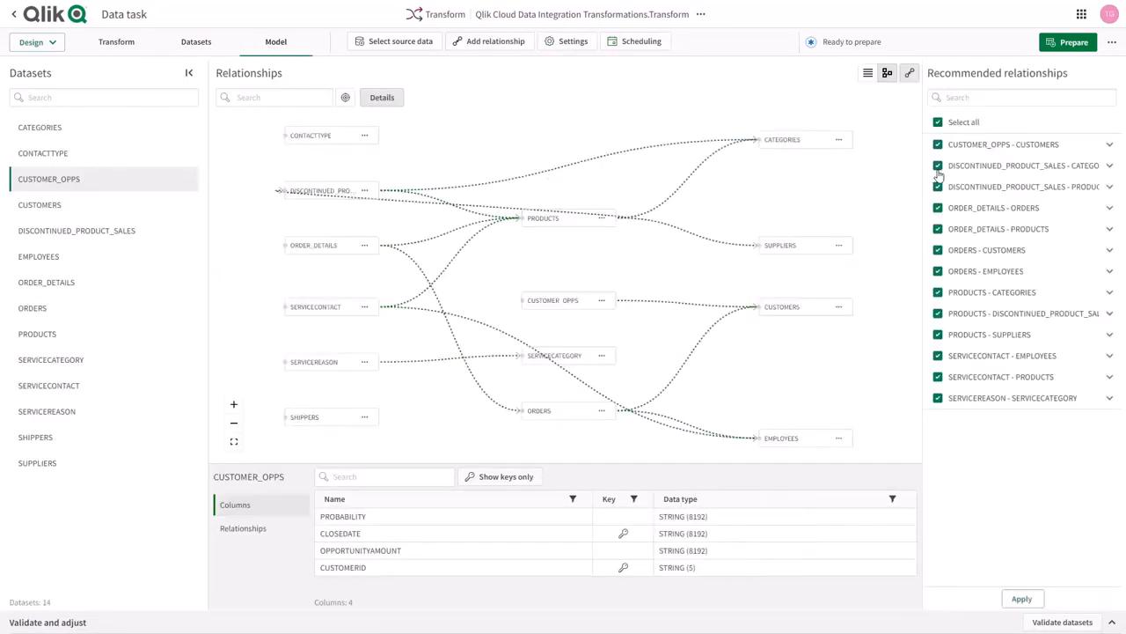
click(938, 167)
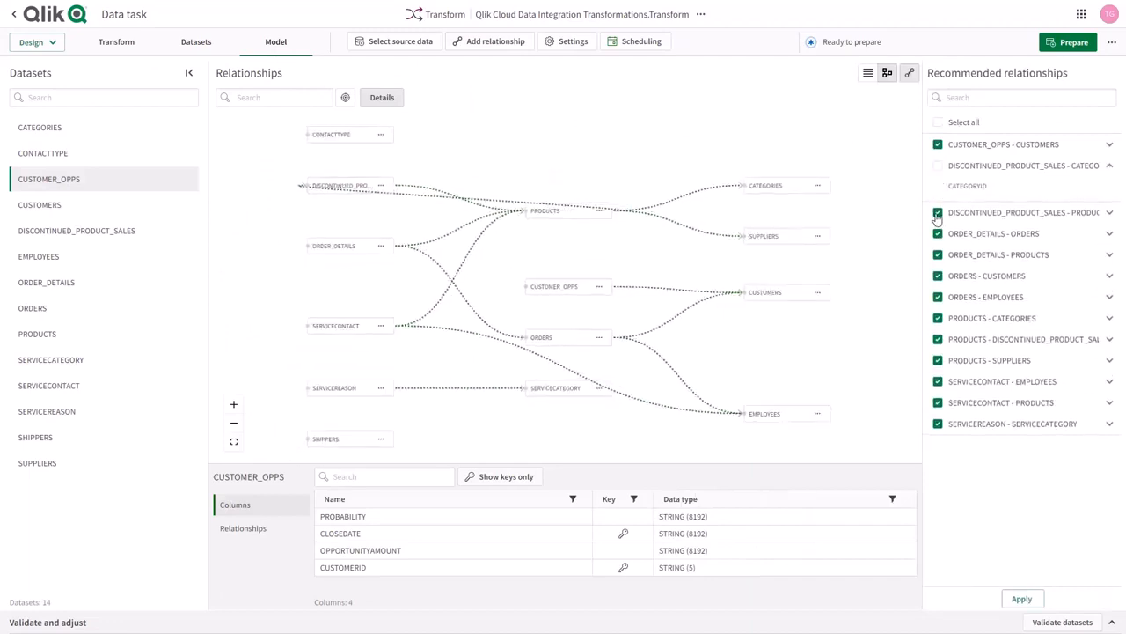
click(938, 339)
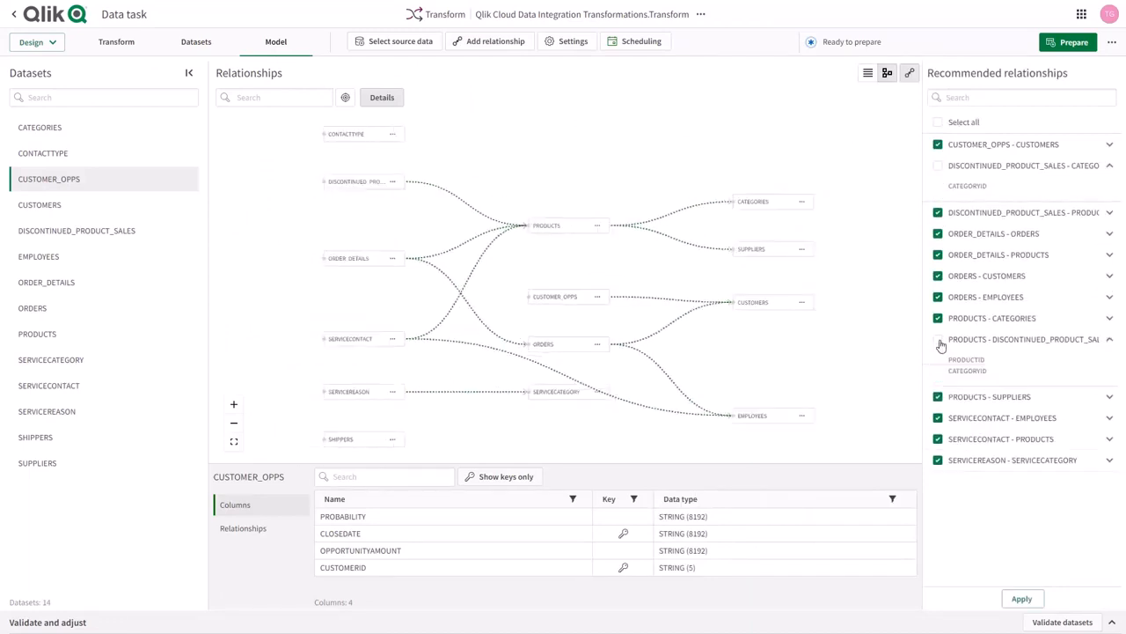
click(1020, 599)
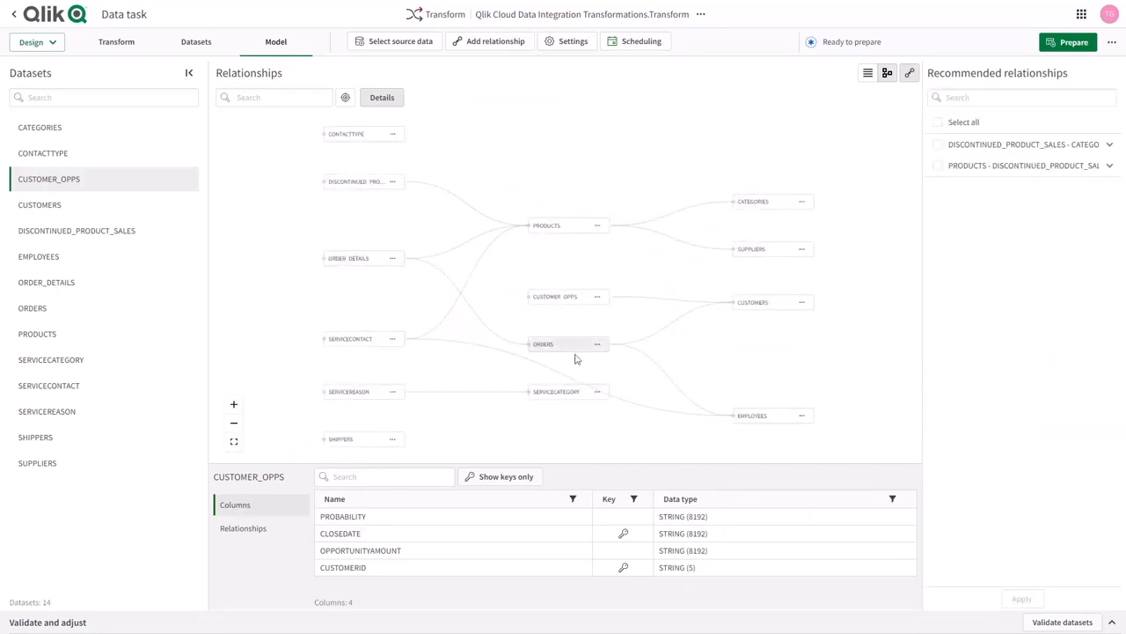
Add a relationship from ORDERS to SHIPPERS that maps SHIPVIA to SHIPPERID.
drag(528, 343, 322, 439)
click(412, 288)
text(ship)
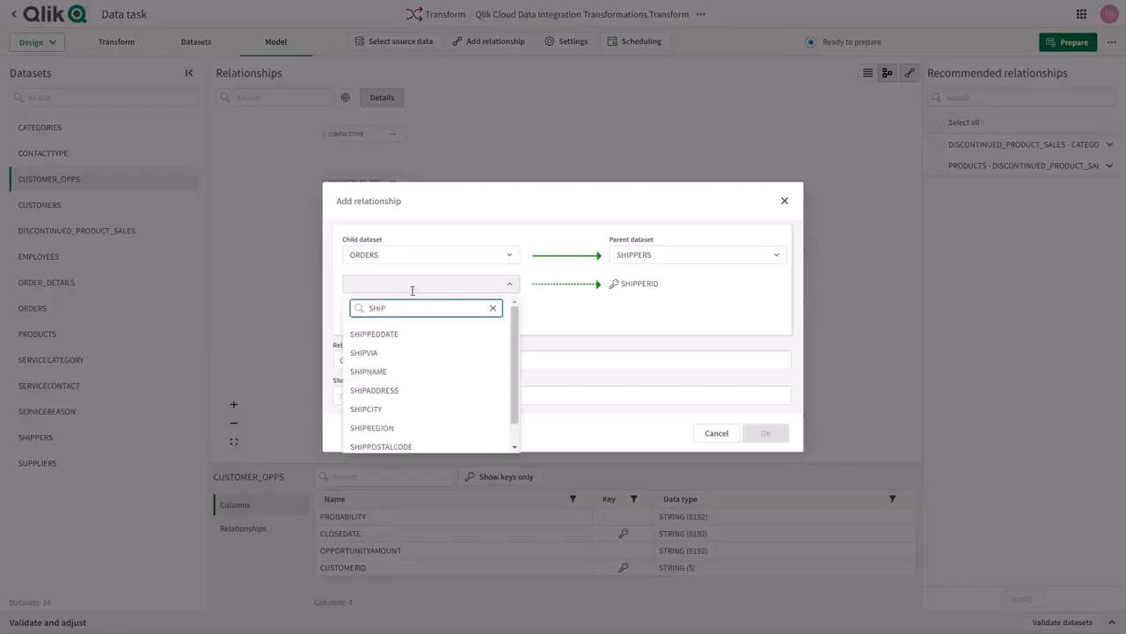
click(410, 353)
click(765, 432)
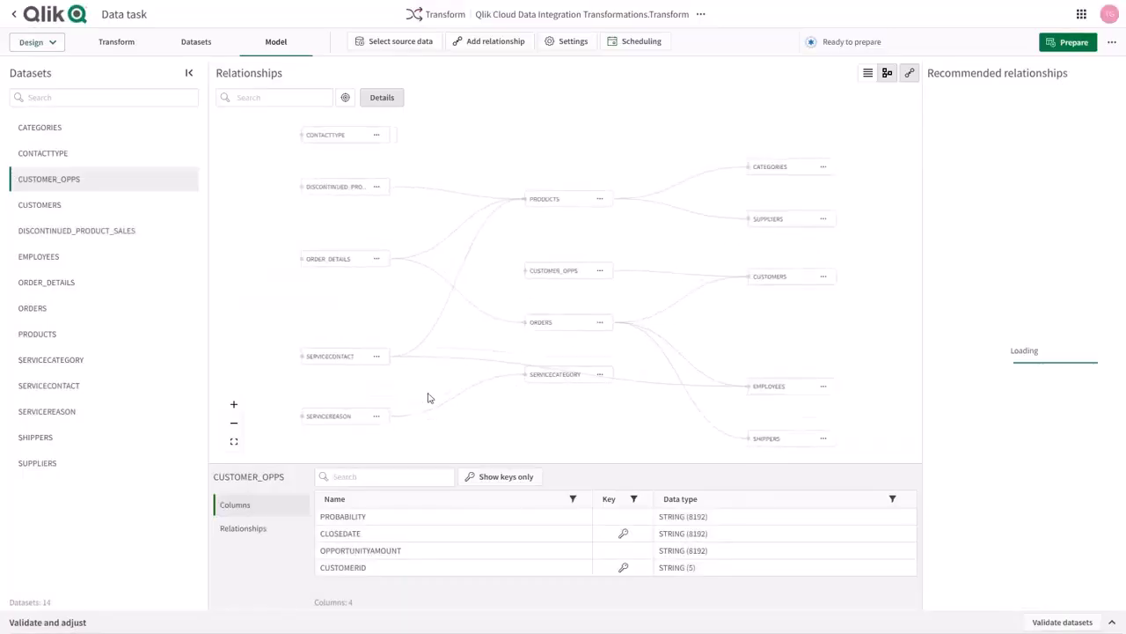
Create and open a data mart named Data mart from the Transform task.
click(701, 14)
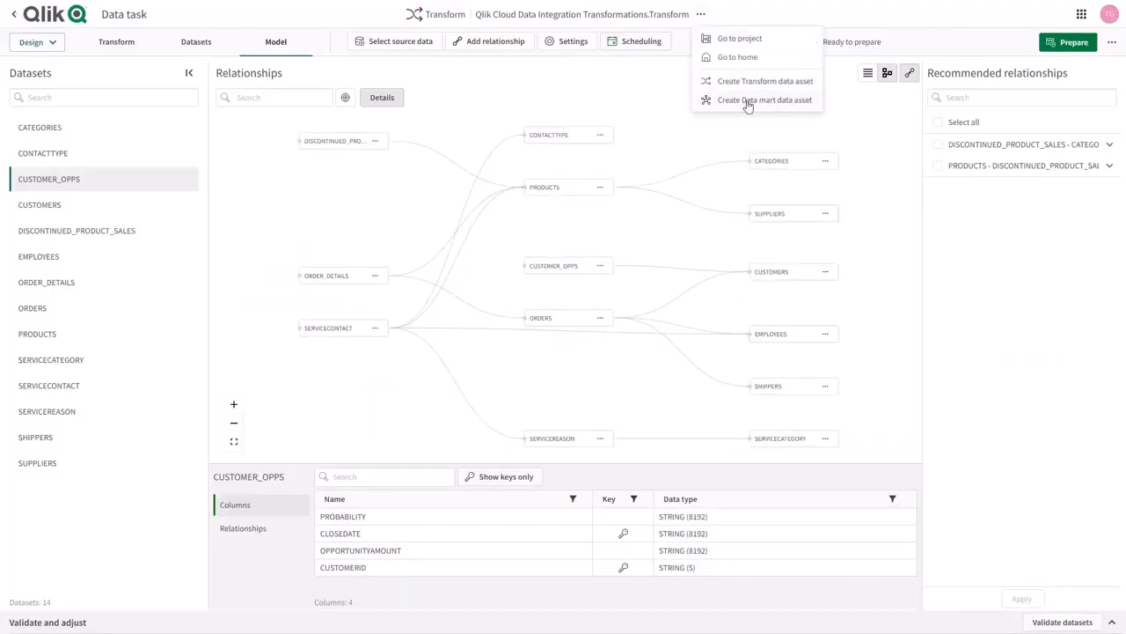
click(747, 102)
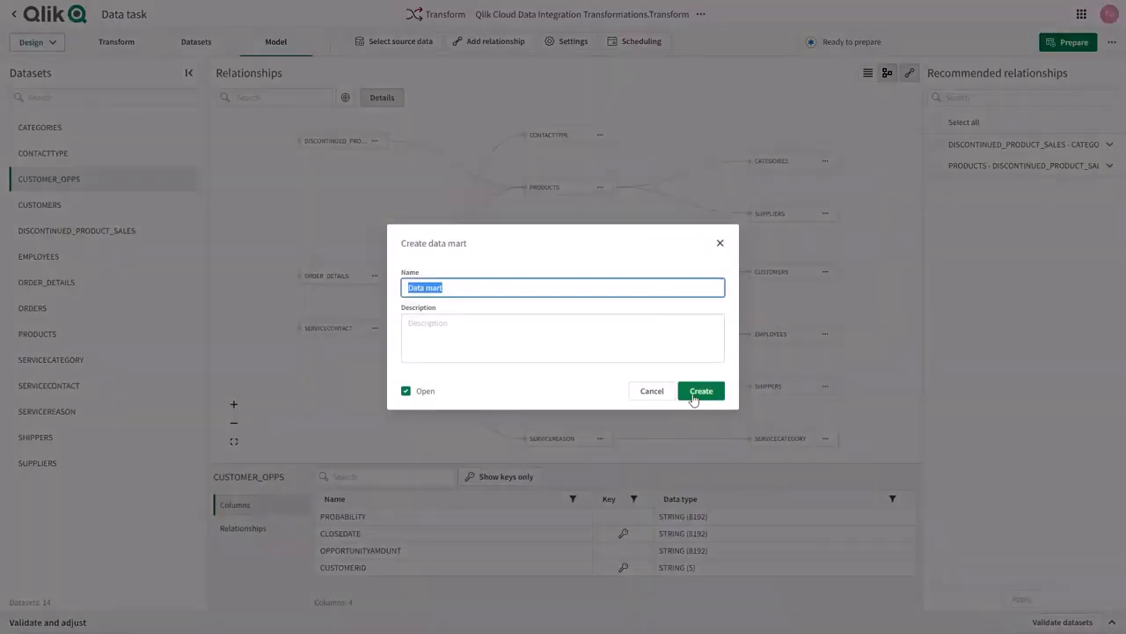
click(708, 396)
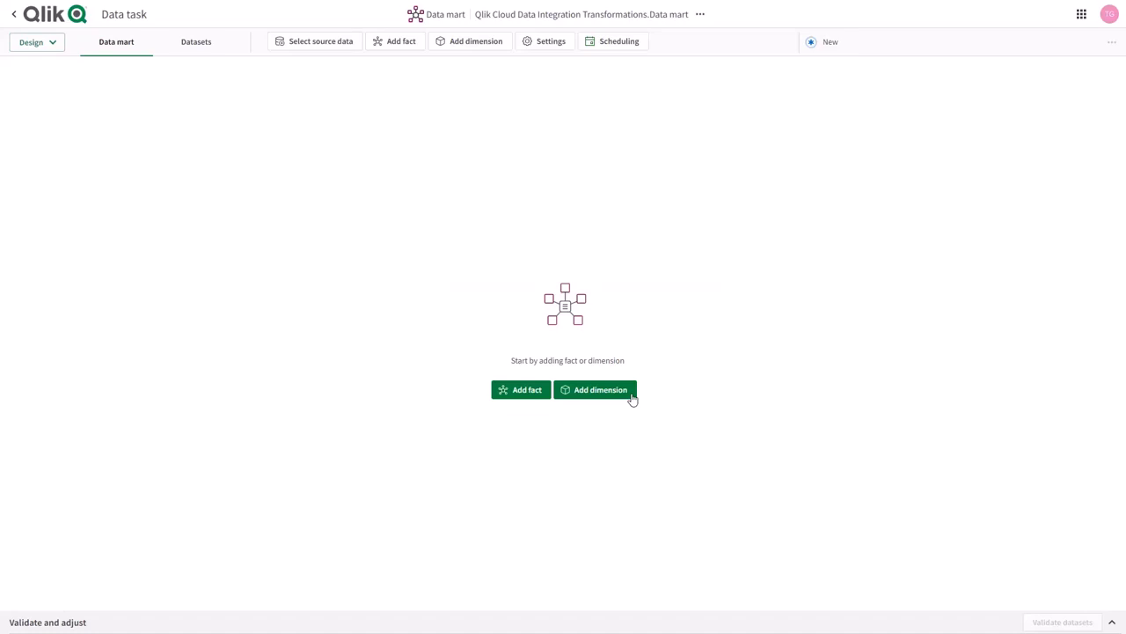
Start a dimension based on PRODUCTS with the CATEGORIES and SUPPLIERS datasets denormalized into it.
click(596, 389)
click(516, 191)
click(420, 374)
click(393, 354)
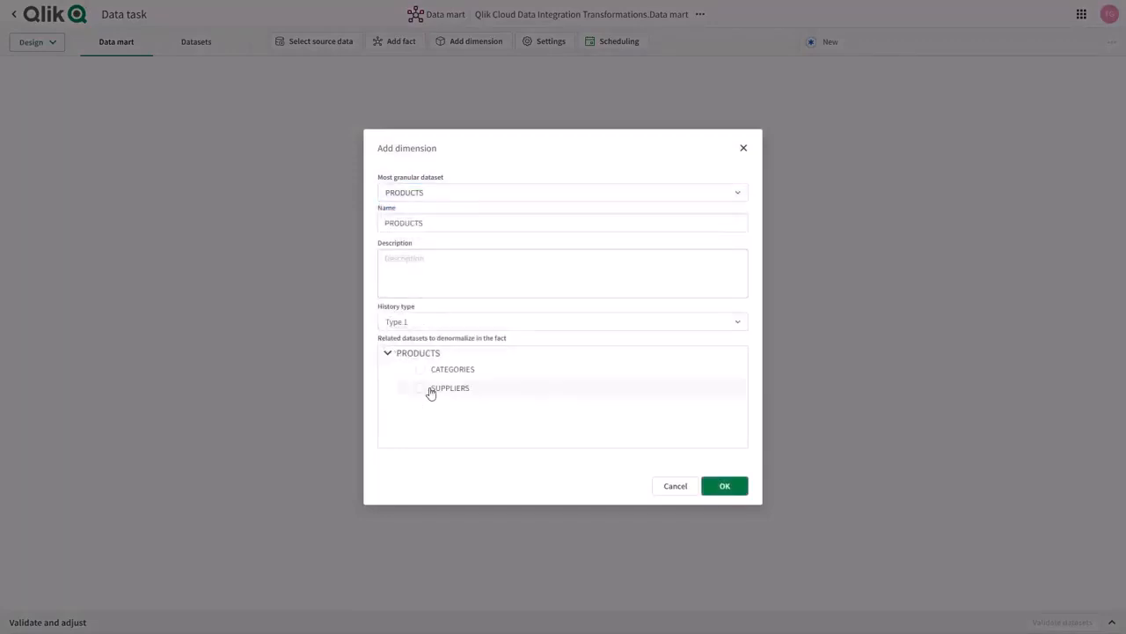
click(422, 370)
click(426, 388)
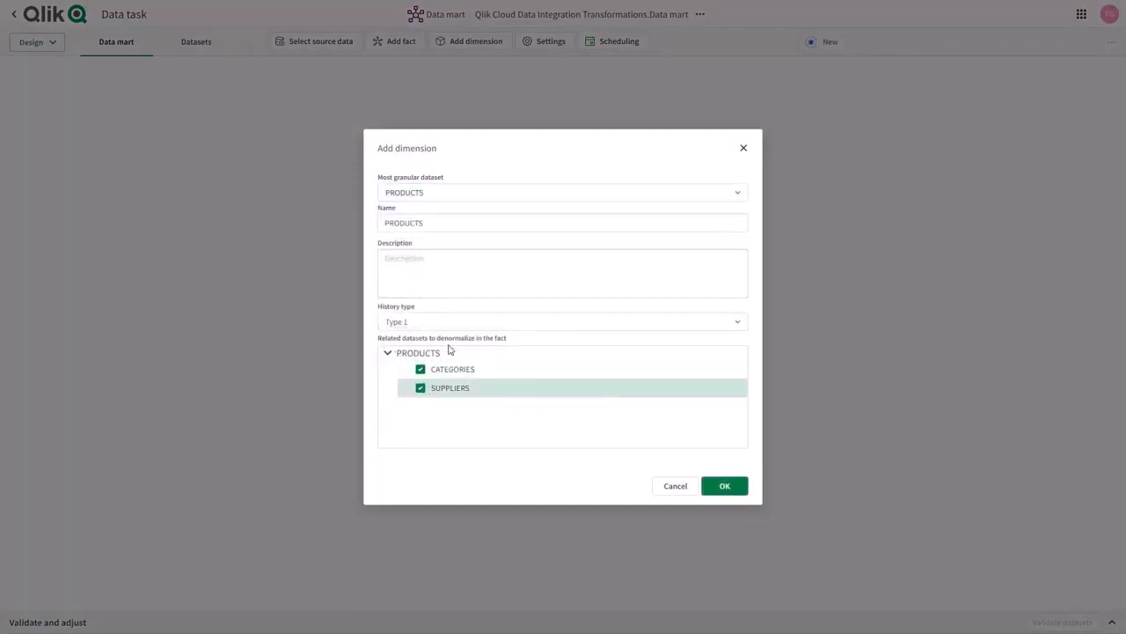
Set the dimension's history type to Type 2, name it DIM_PRODUCTS and save it.
click(483, 320)
click(398, 368)
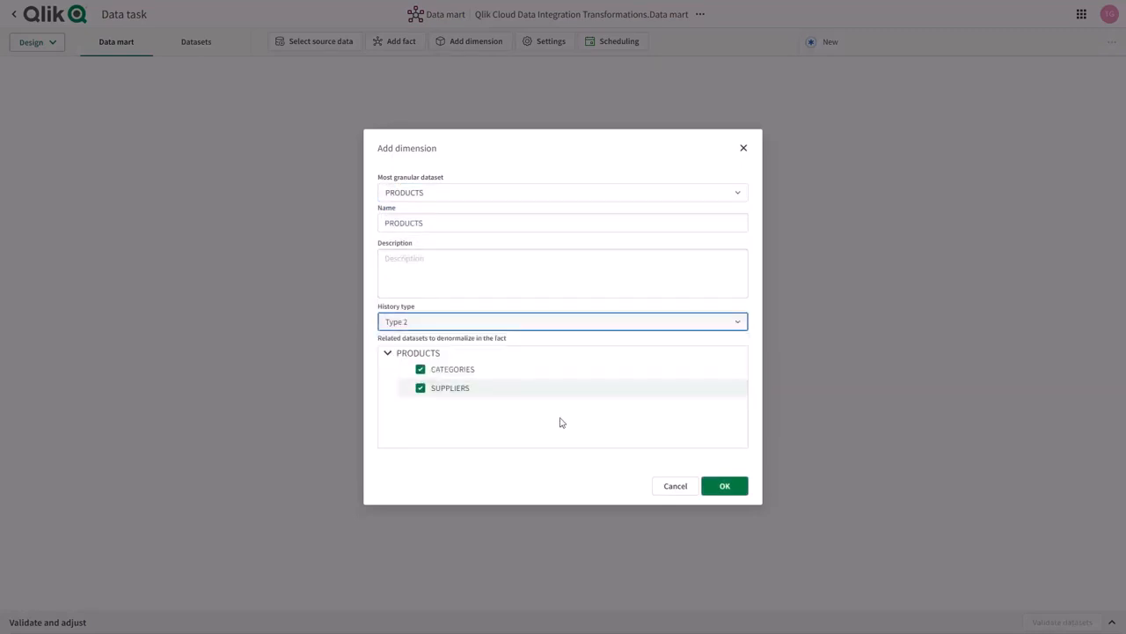
double_click(447, 226)
key(Home)
text(DIM_)
click(723, 486)
Start a new fact based on the ORDER_DETAILS dataset and expand its related datasets.
click(401, 42)
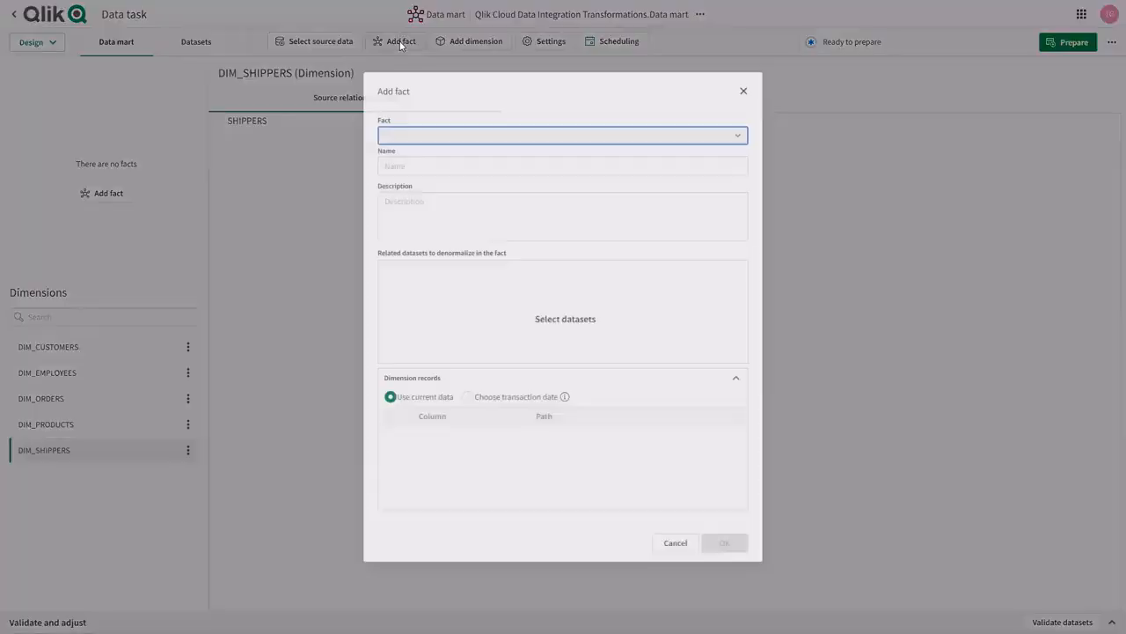
click(434, 139)
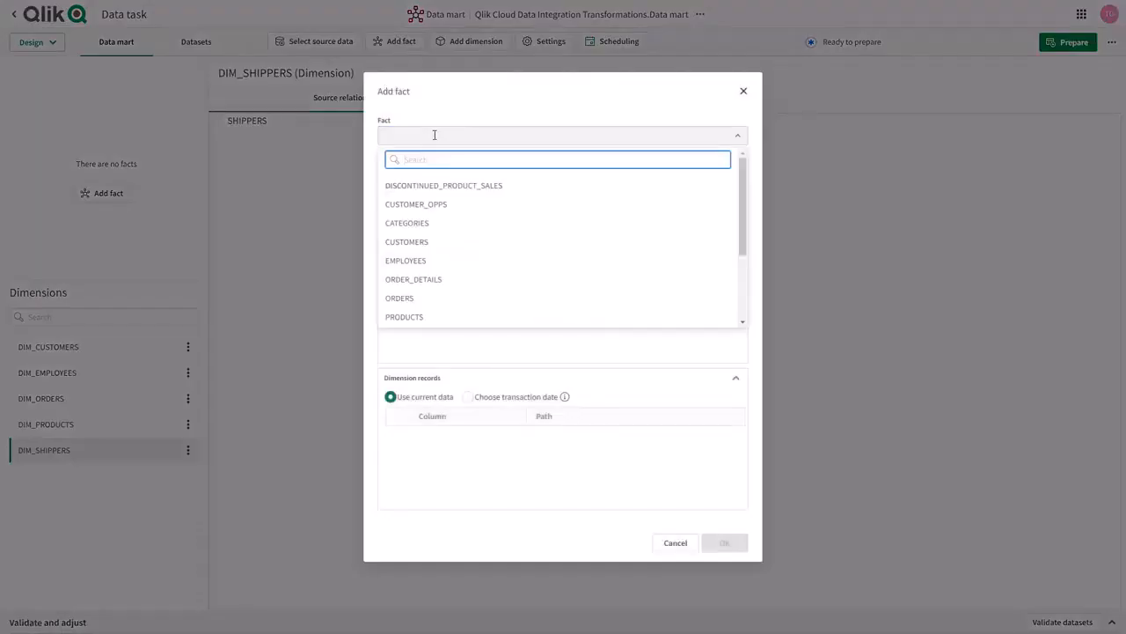
text(ORDER)
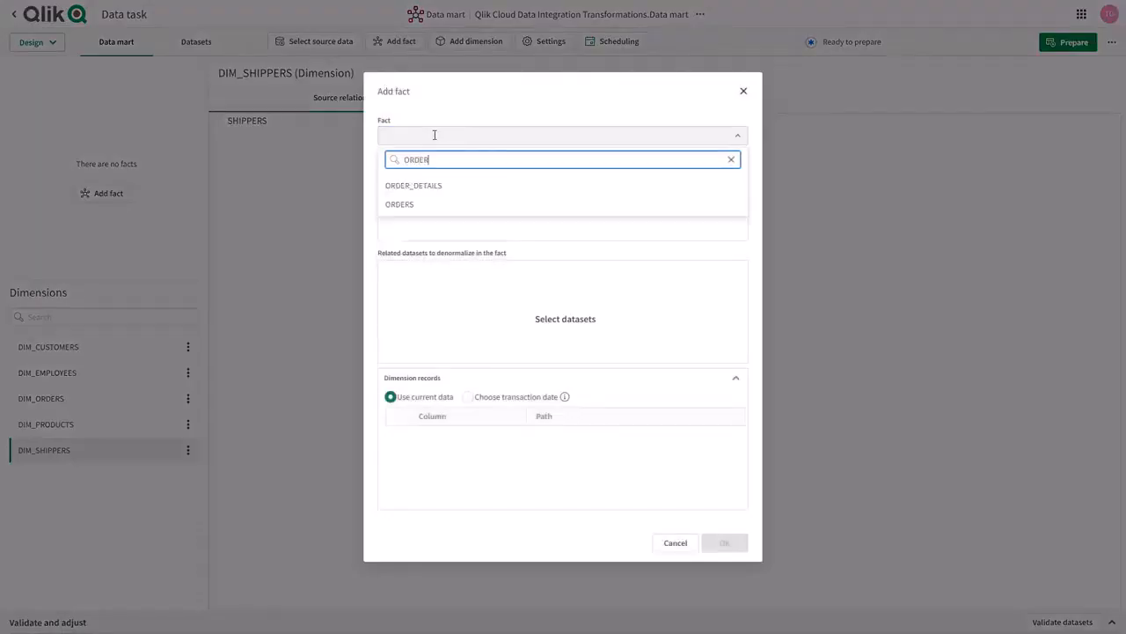
click(432, 185)
click(388, 268)
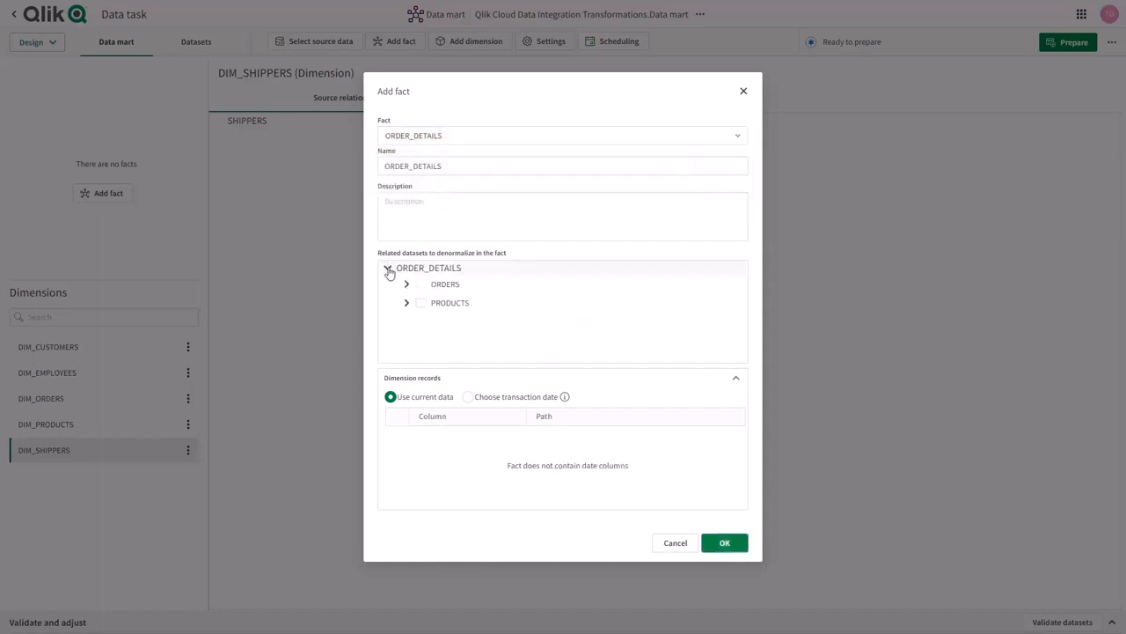
Use ORDERDATE as the fact's transaction date, name it FACT_REVENUE and save it.
click(469, 397)
click(397, 435)
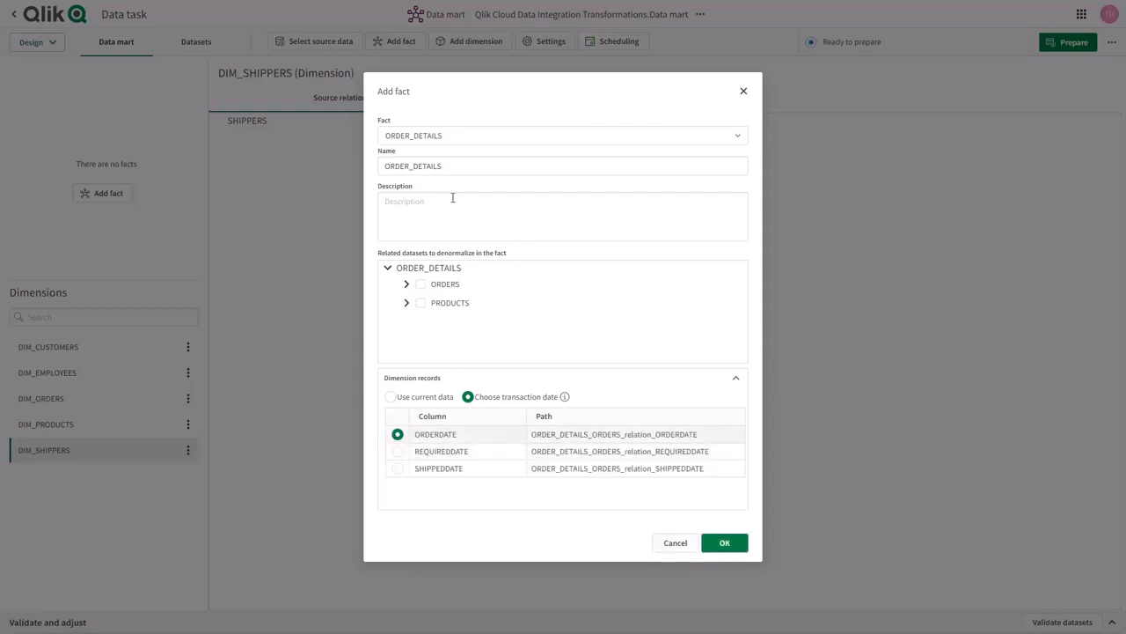
double_click(442, 165)
text(FACT_REVENUE)
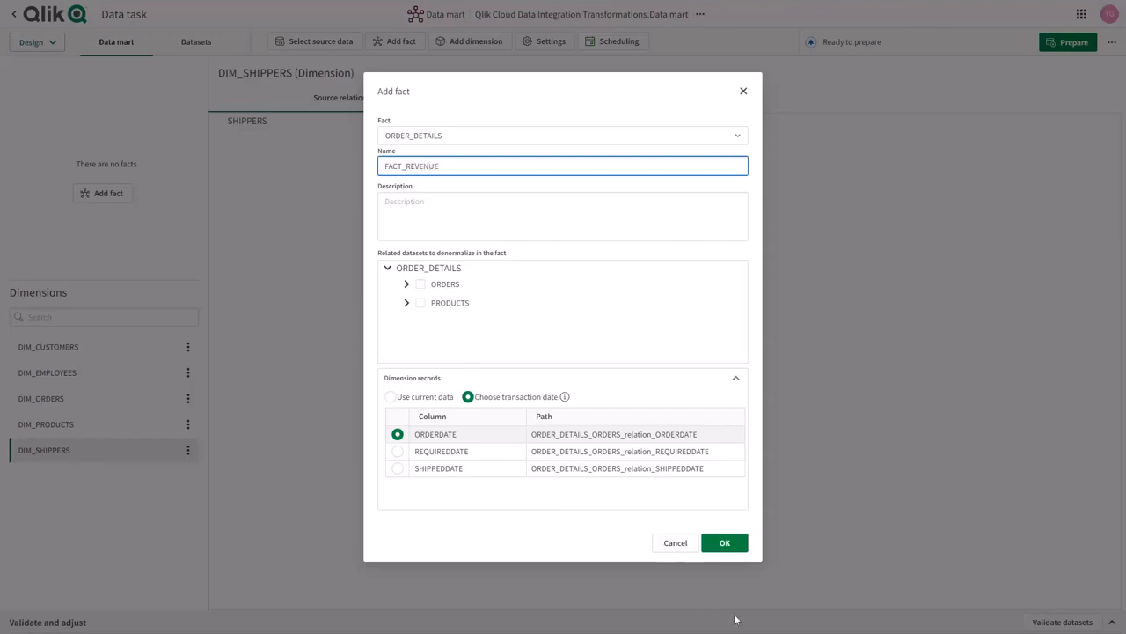
click(730, 543)
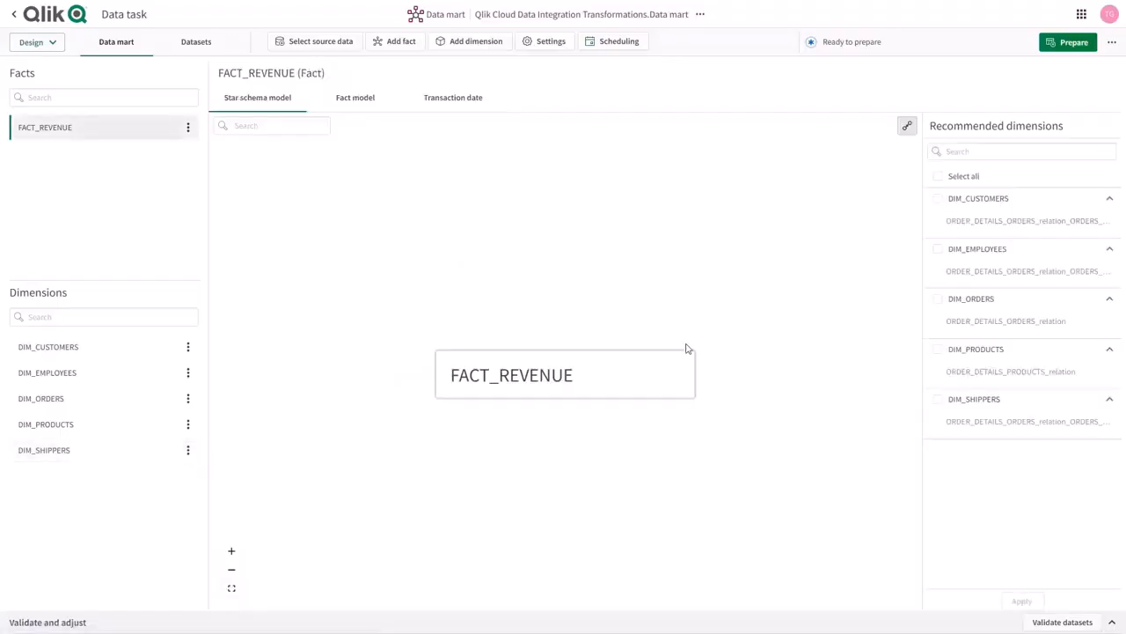
Link all recommended dimensions to FACT_REVENUE in the star schema.
click(938, 177)
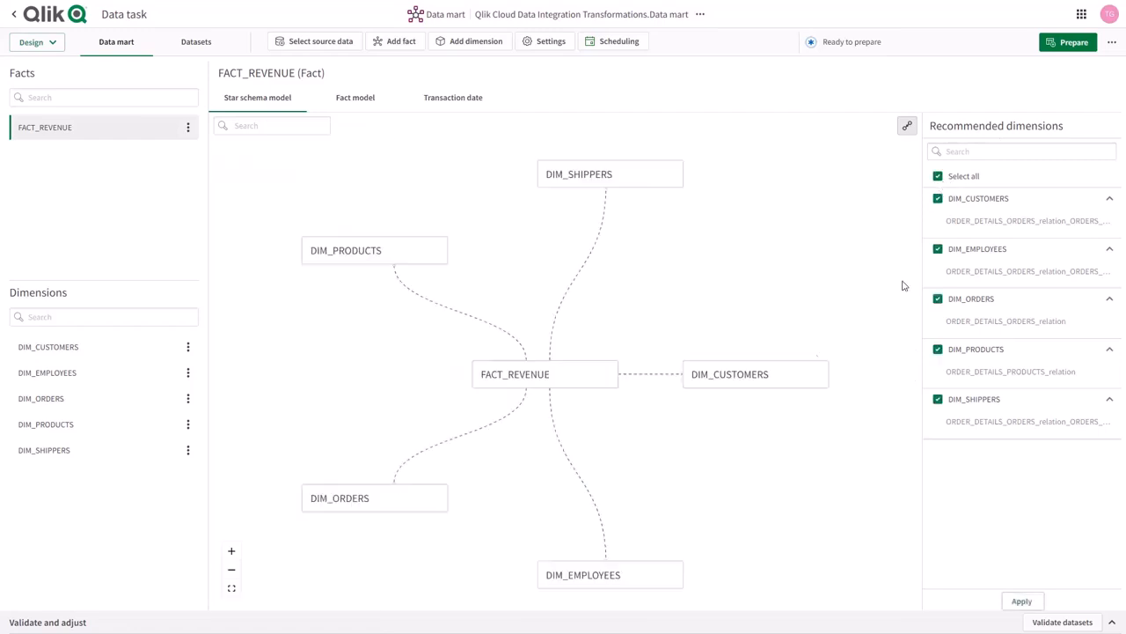
click(1019, 601)
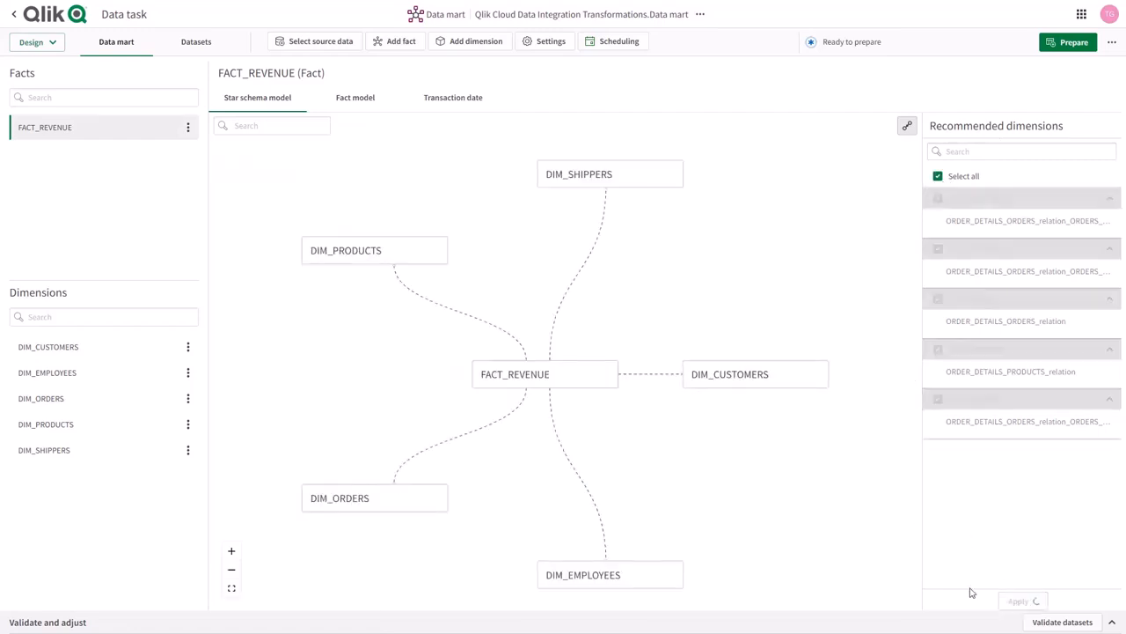
Start adding a REVENUE column to the FACT_REVENUE dataset and choose its data type.
click(195, 42)
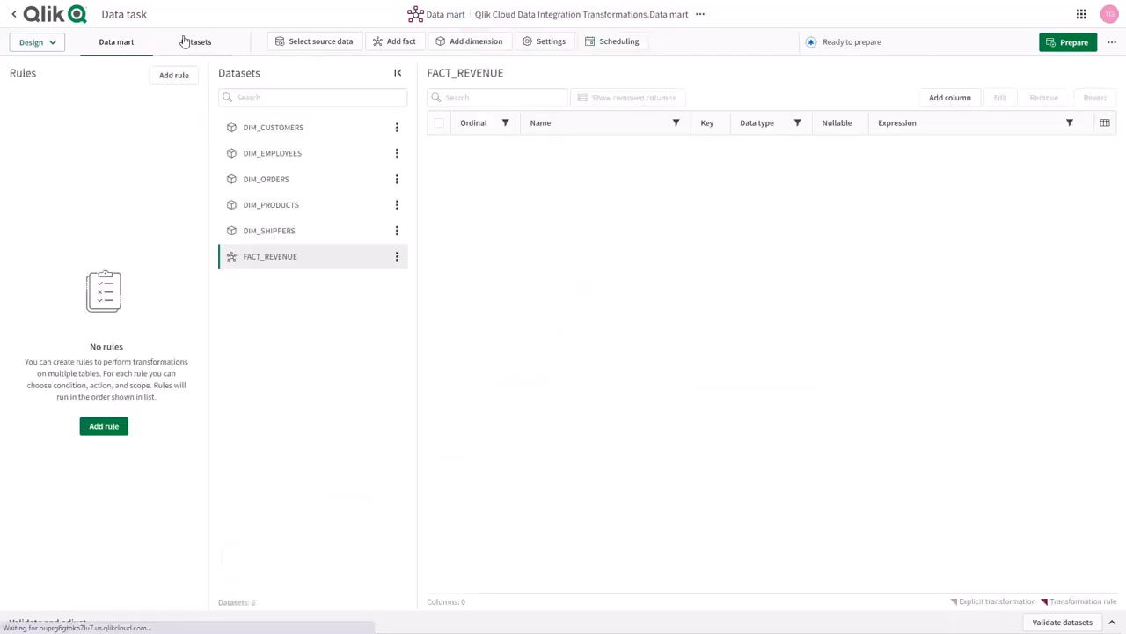
click(950, 96)
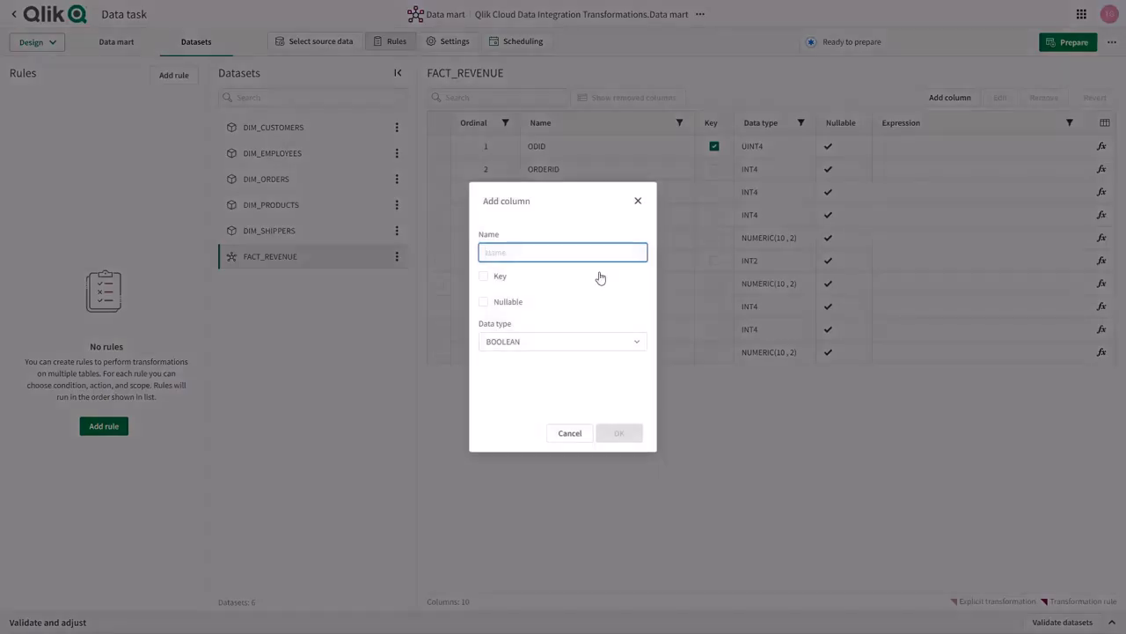
text(REVENUE)
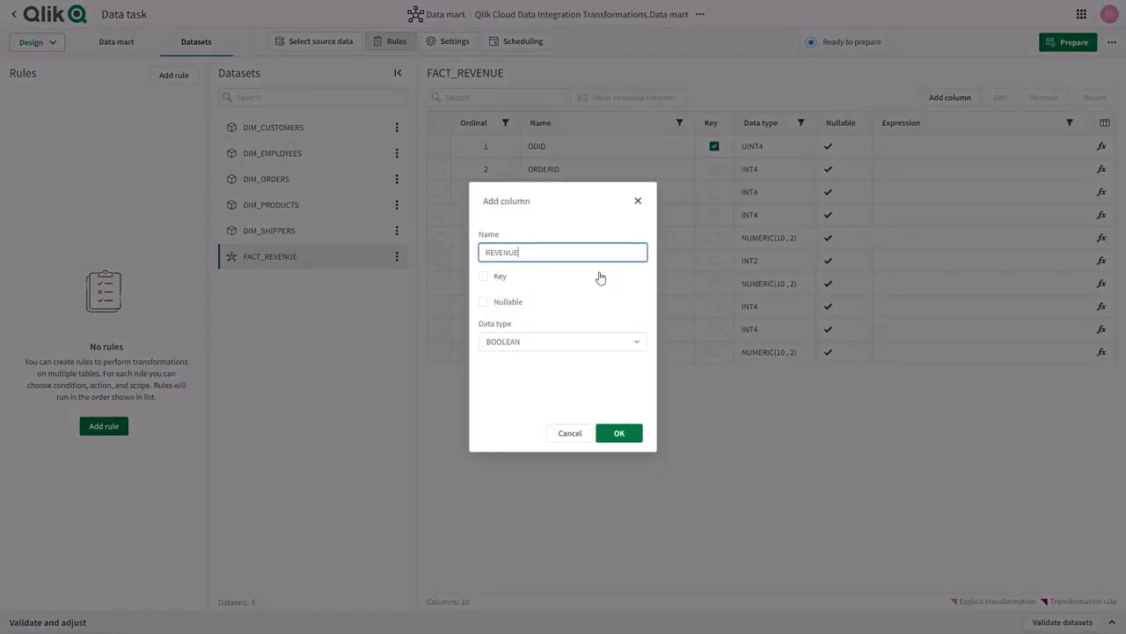
click(618, 343)
scroll(553, 464, down, 3)
scroll(545, 491, down, 1)
click(508, 472)
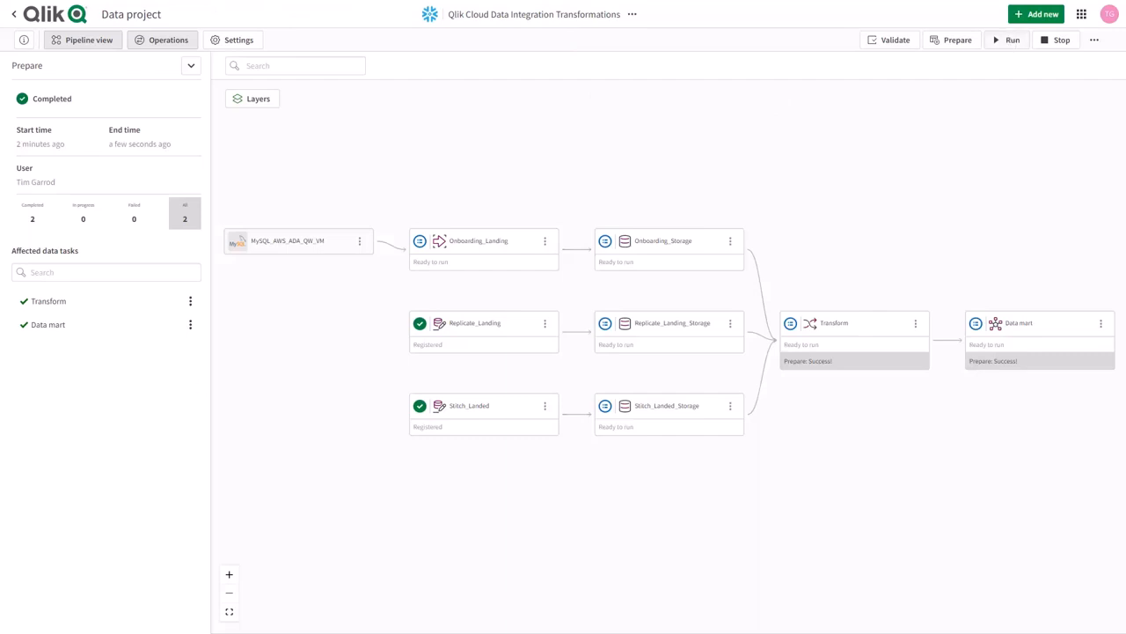
Run the Onboarding_Landing, Onboarding_Storage, Stitch_Landed_Storage and Replicate_Landing_Storage tasks of the project.
click(1000, 41)
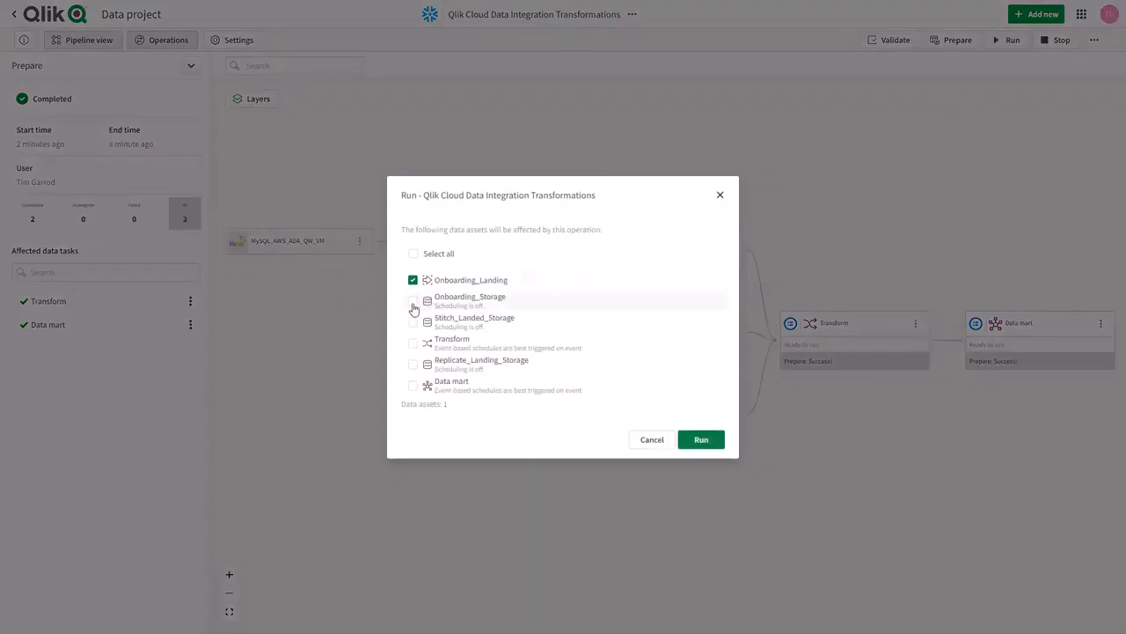
click(413, 301)
click(413, 322)
click(414, 368)
click(701, 439)
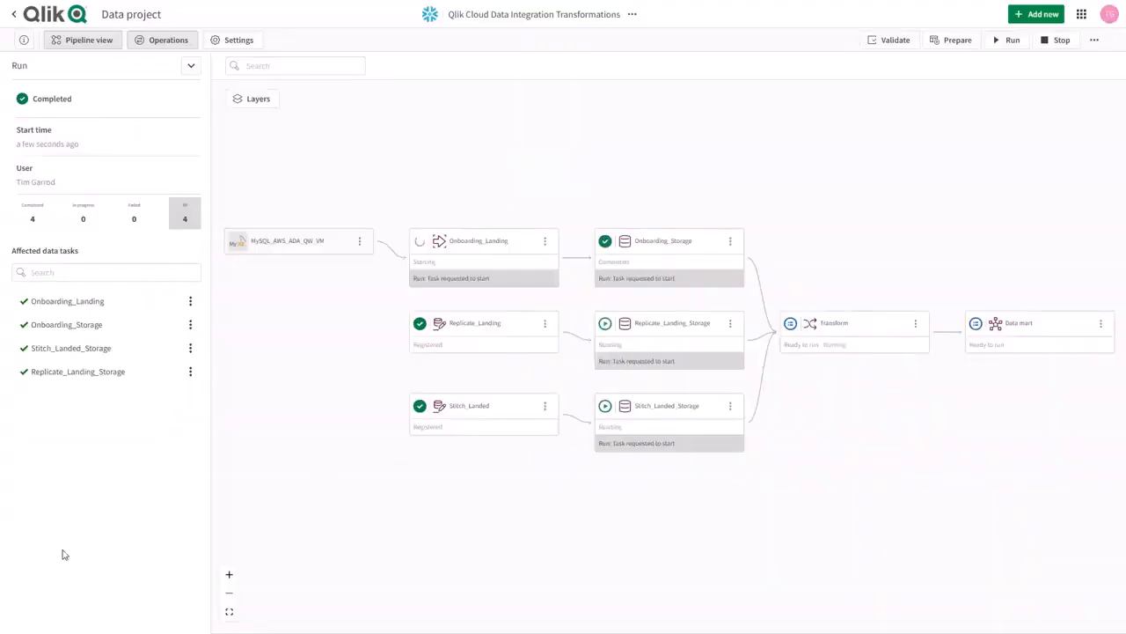